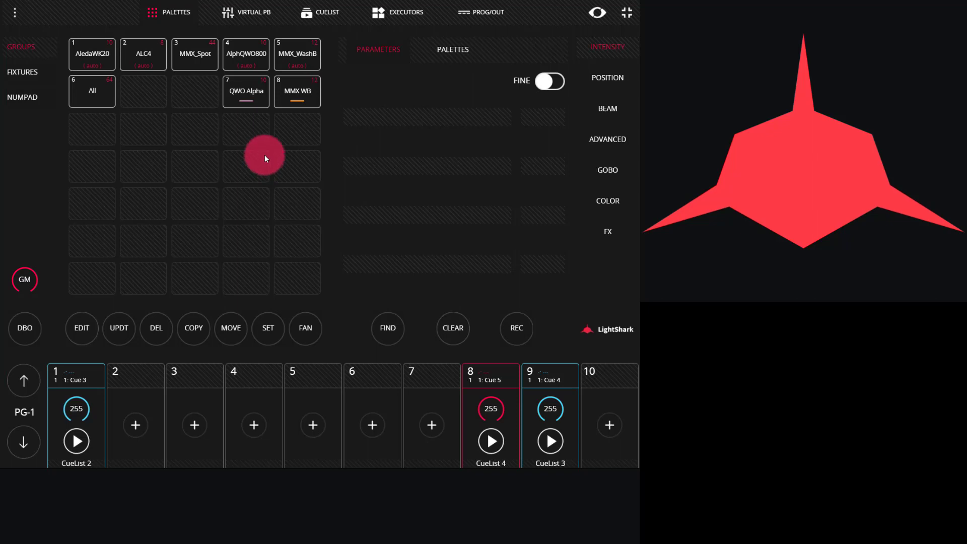
- Select the MMX WB group and check the layout of its fixtures on the group's editing grid
click(287, 96)
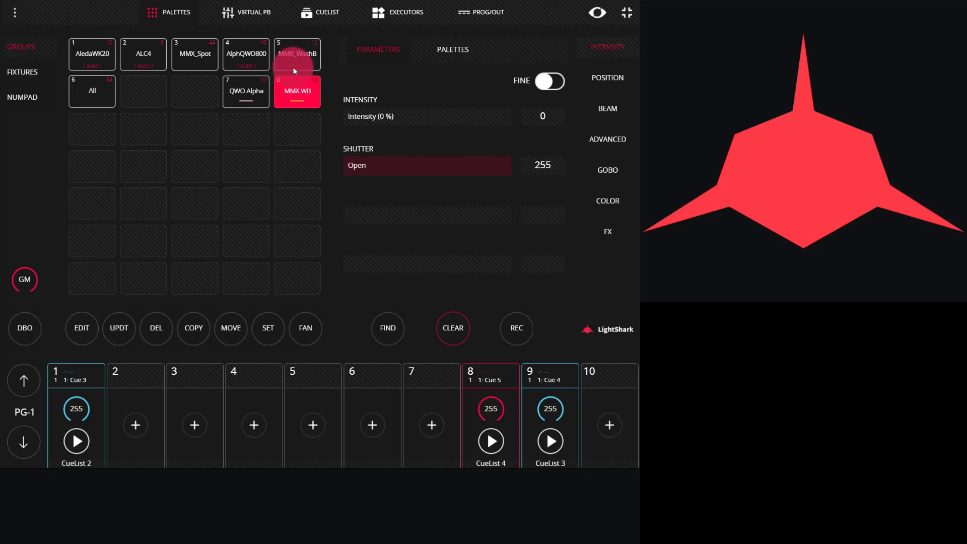
click(92, 317)
click(289, 103)
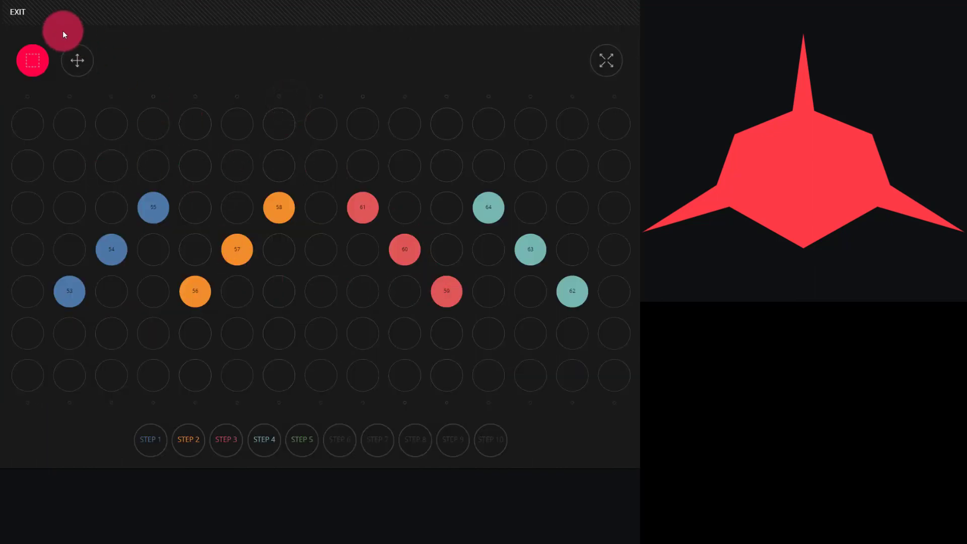
click(16, 15)
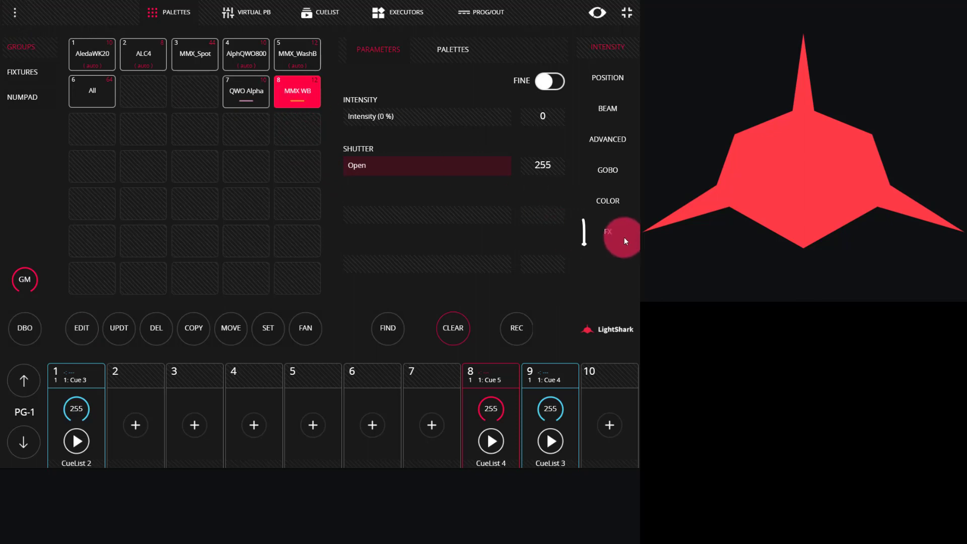
- Show the effects for the selected group and light up its fixtures with Find
click(606, 233)
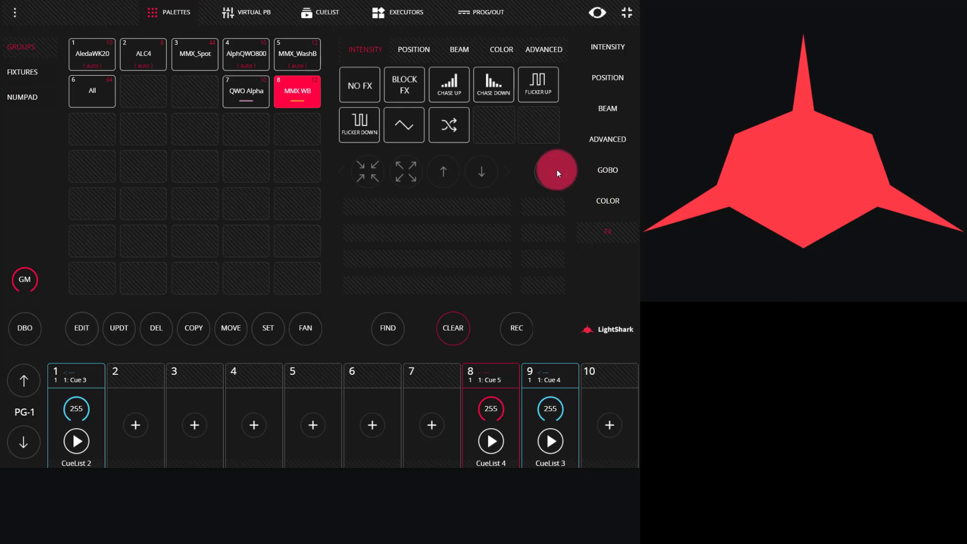
click(396, 327)
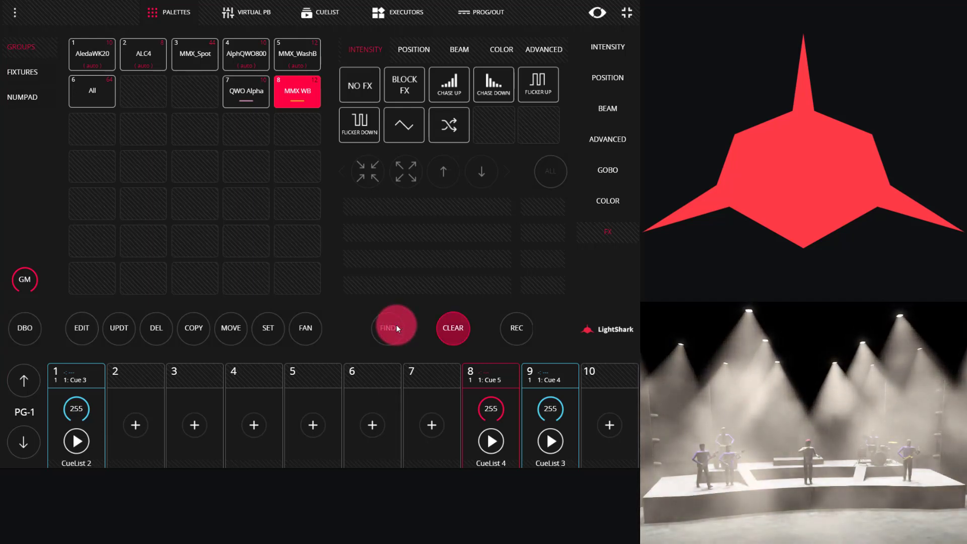
- Look through the available intensity and position effects for the selected group
click(455, 78)
click(491, 82)
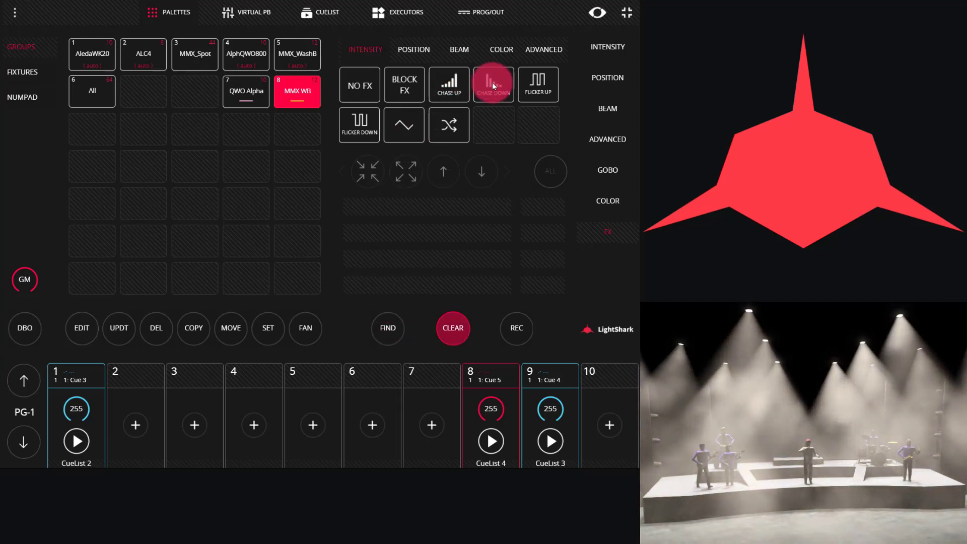
click(363, 82)
click(477, 85)
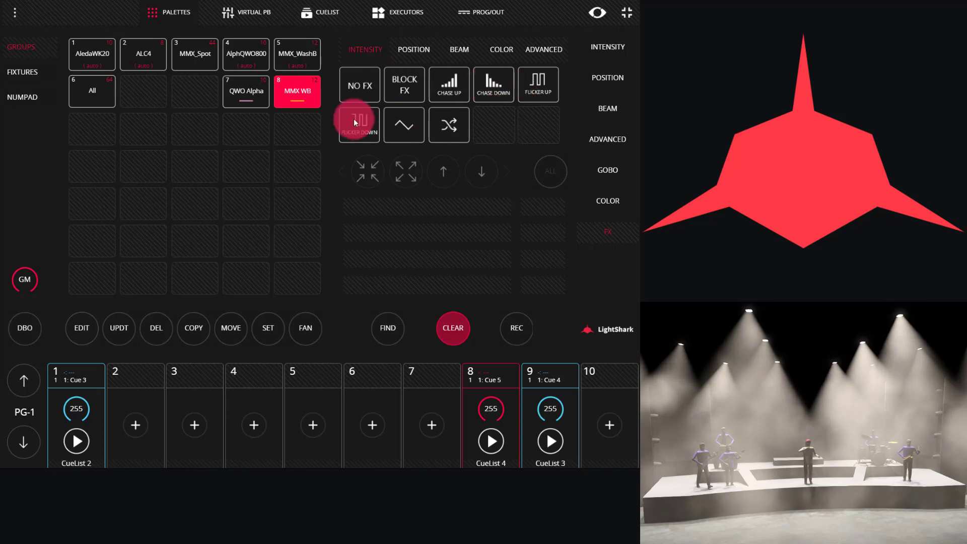
click(478, 131)
click(417, 123)
click(376, 86)
click(416, 49)
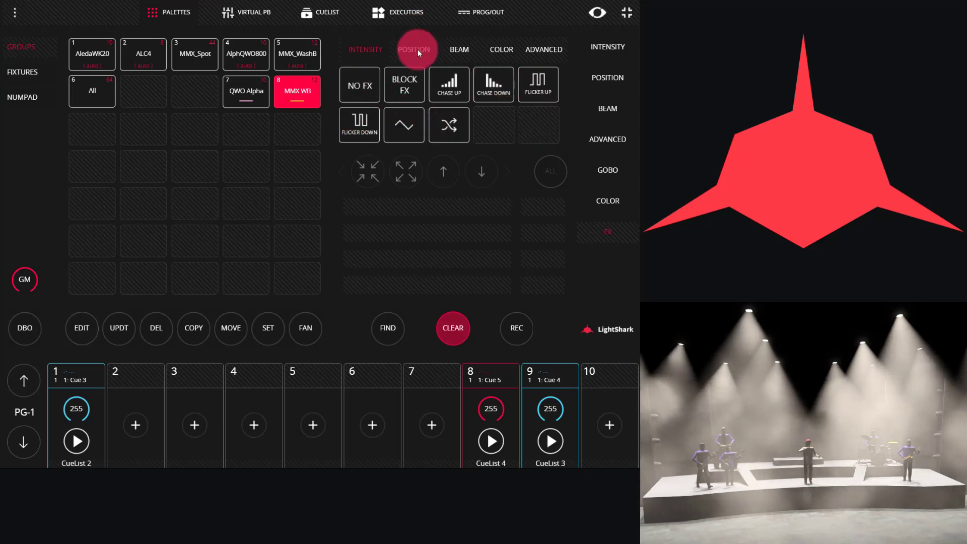
click(456, 50)
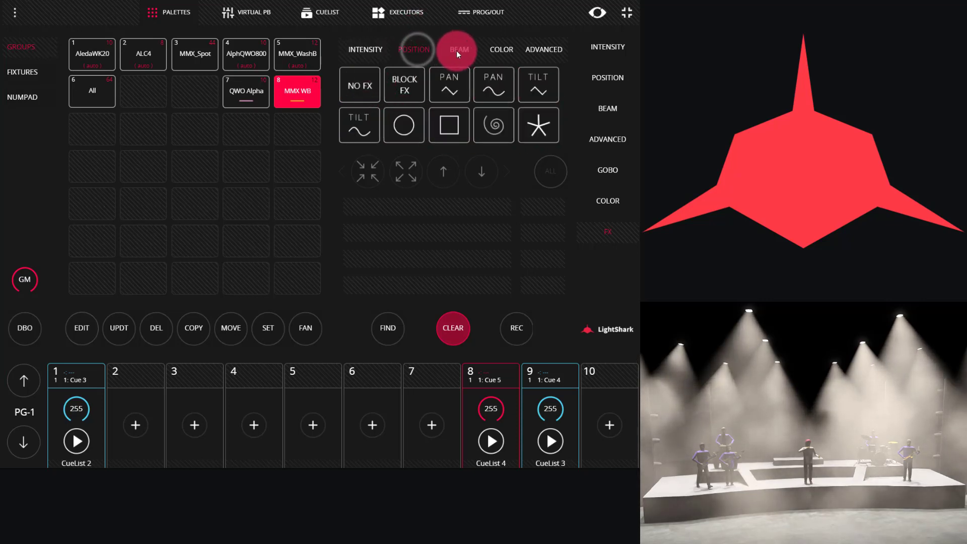
click(422, 49)
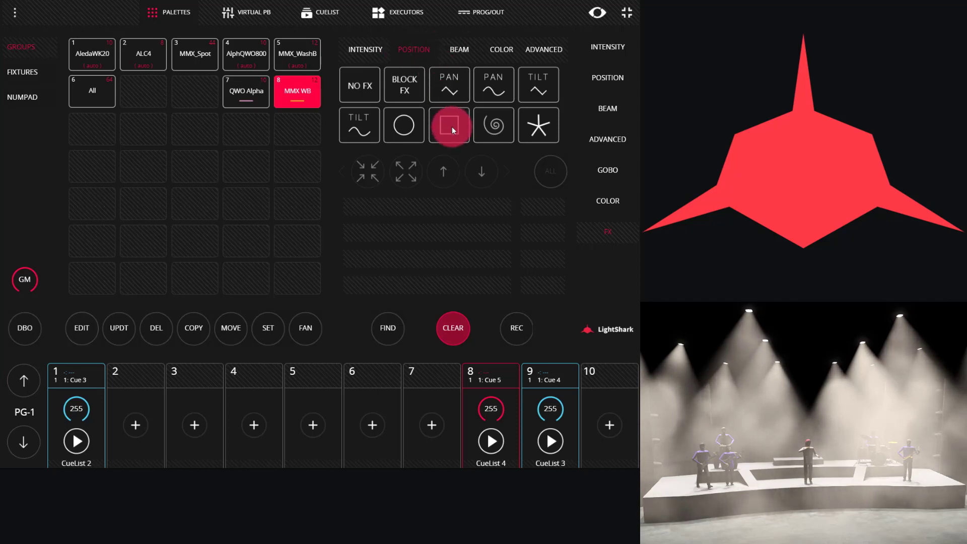
mouse_move(450, 124)
mouse_down()
mouse_move(434, 62)
mouse_move(450, 128)
mouse_up()
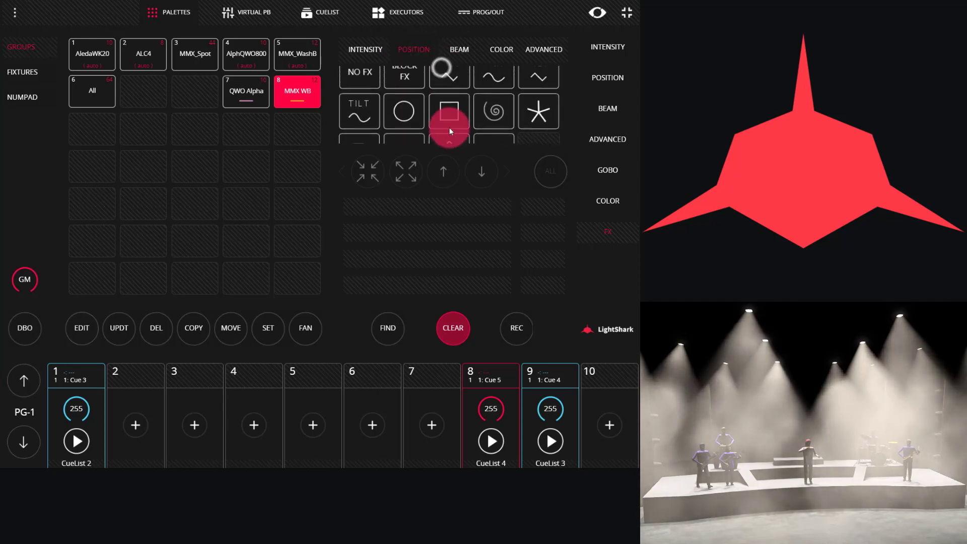
- Apply the Chase Down intensity effect, try the leftward direction, and set the direction to run outward from the centre to both sides
drag(446, 43, 500, 89)
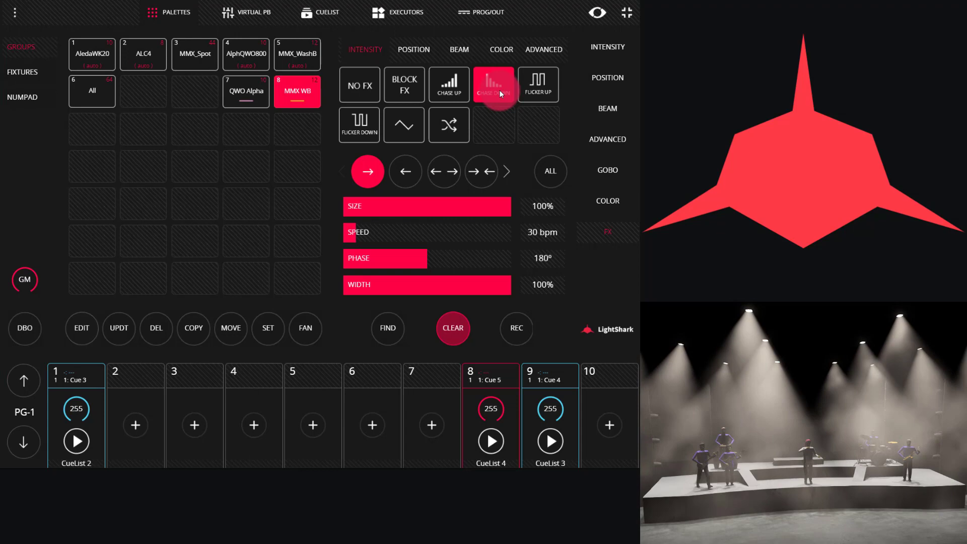
click(366, 171)
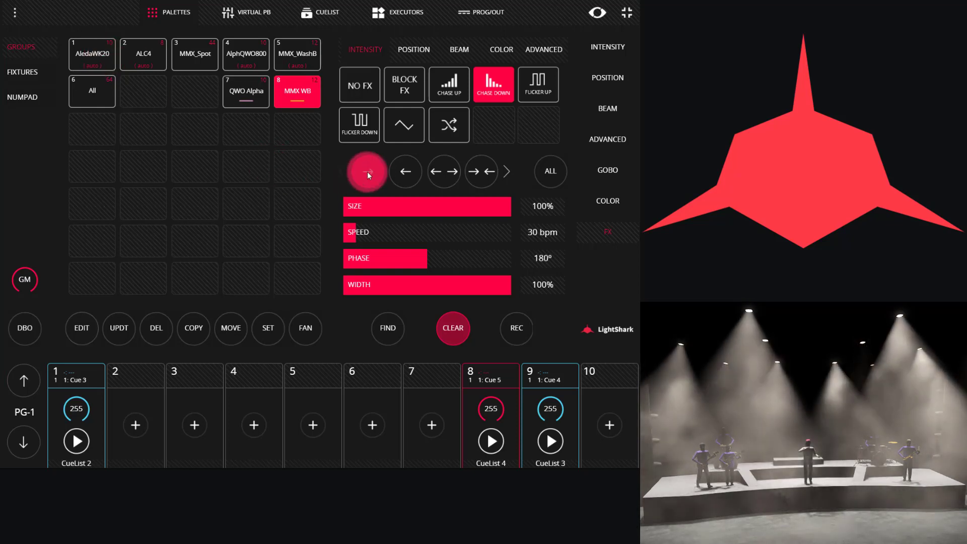
click(398, 170)
click(442, 170)
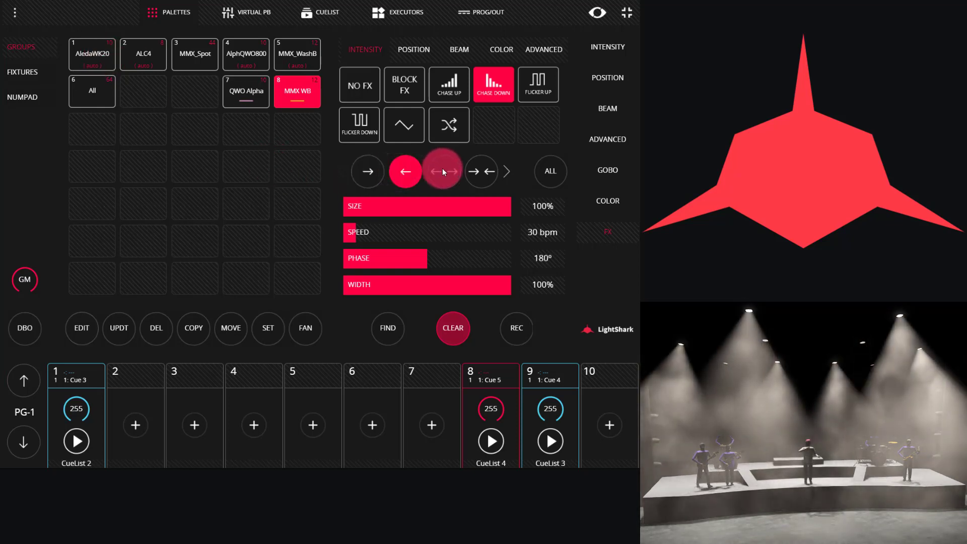
click(442, 171)
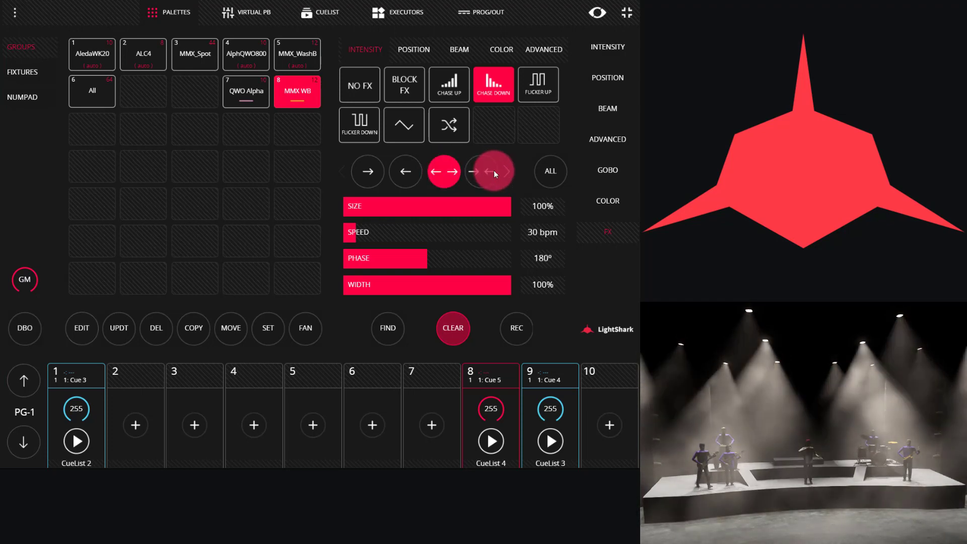
- Try the upward, downward and circular outward directions from the full FX direction list, and reselect the horizontal outward direction
click(505, 171)
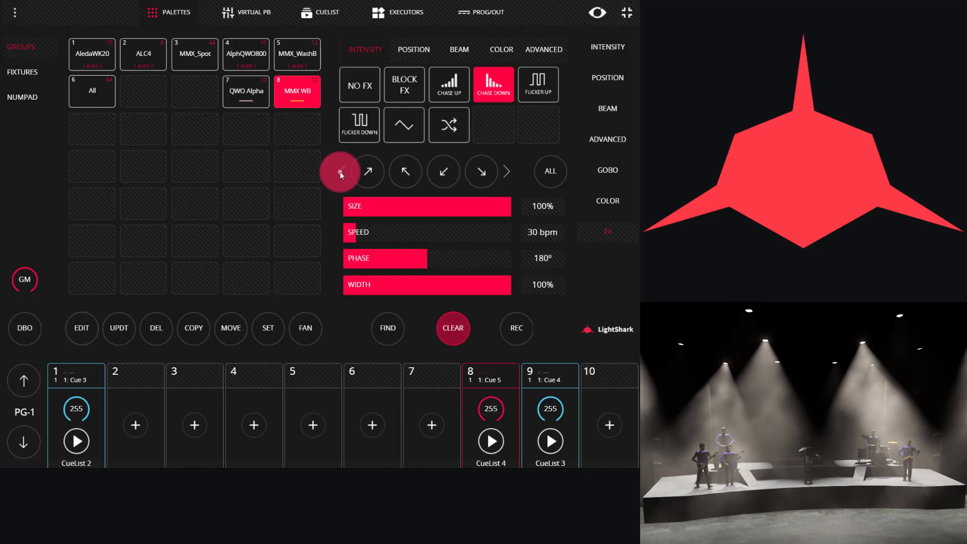
click(339, 171)
drag(463, 173, 288, 183)
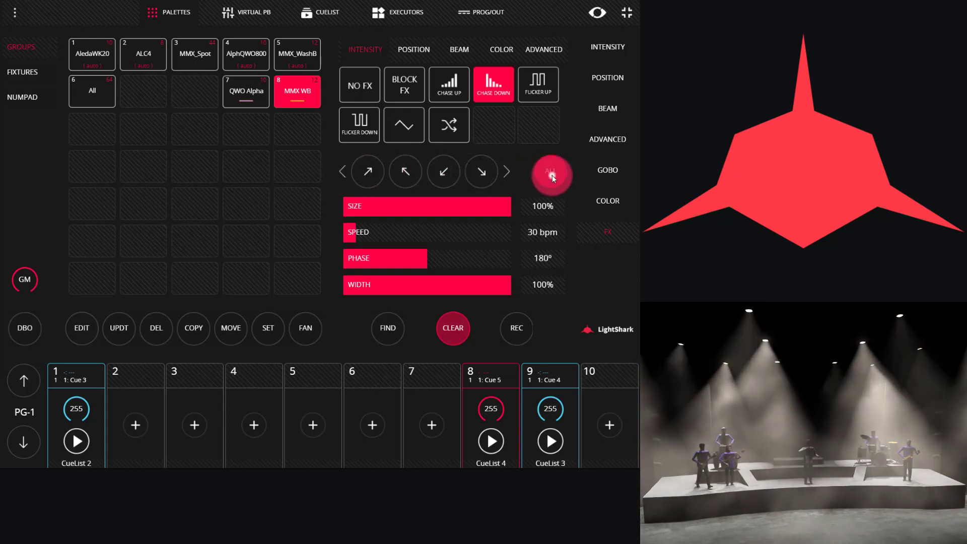
click(551, 175)
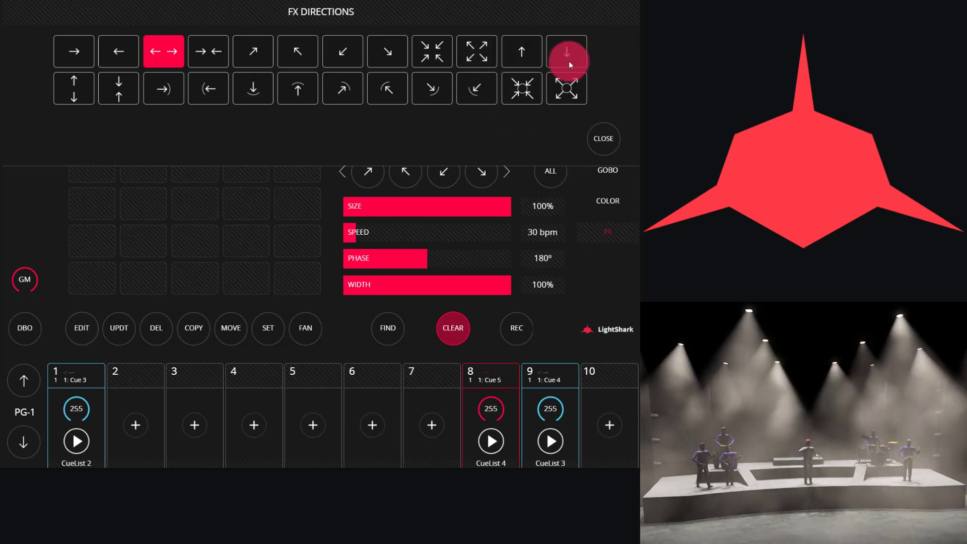
click(522, 52)
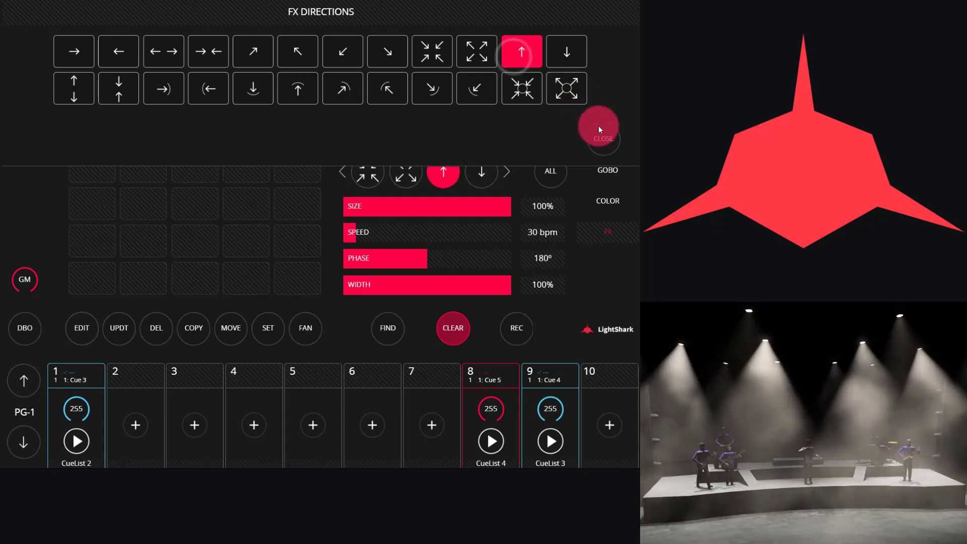
click(603, 137)
click(547, 40)
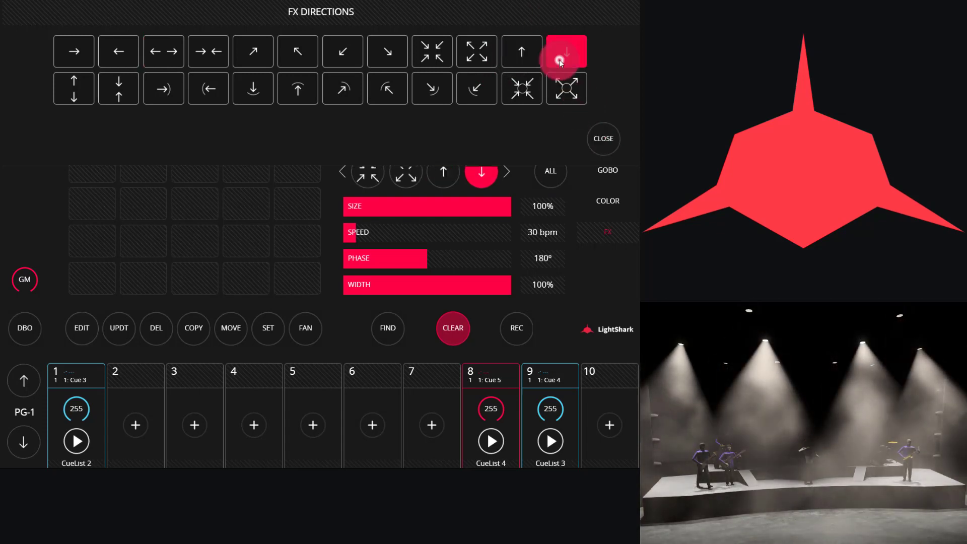
click(565, 91)
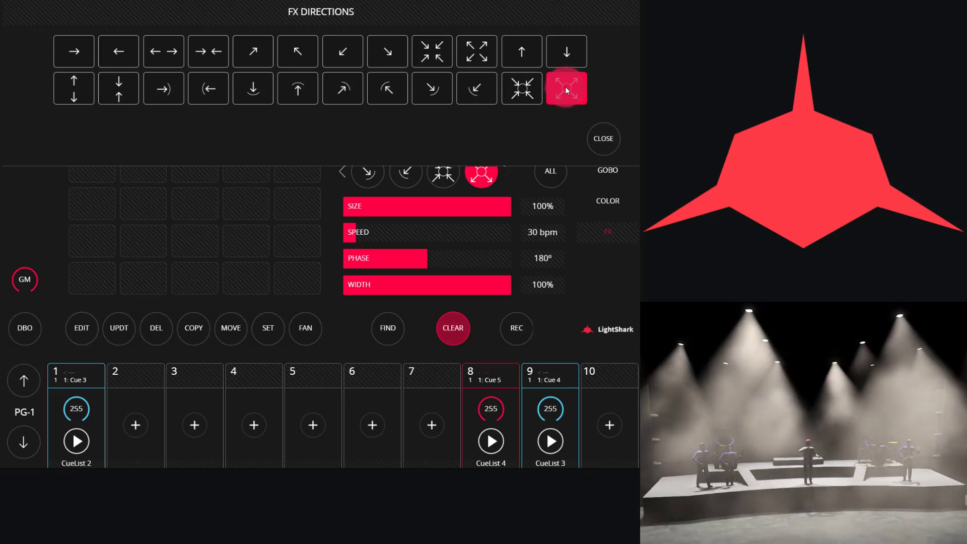
click(436, 72)
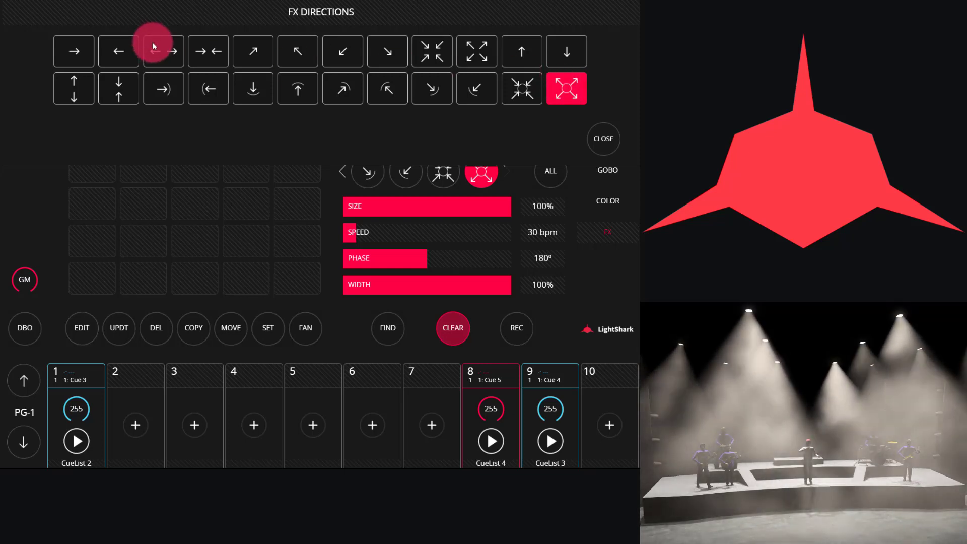
click(167, 50)
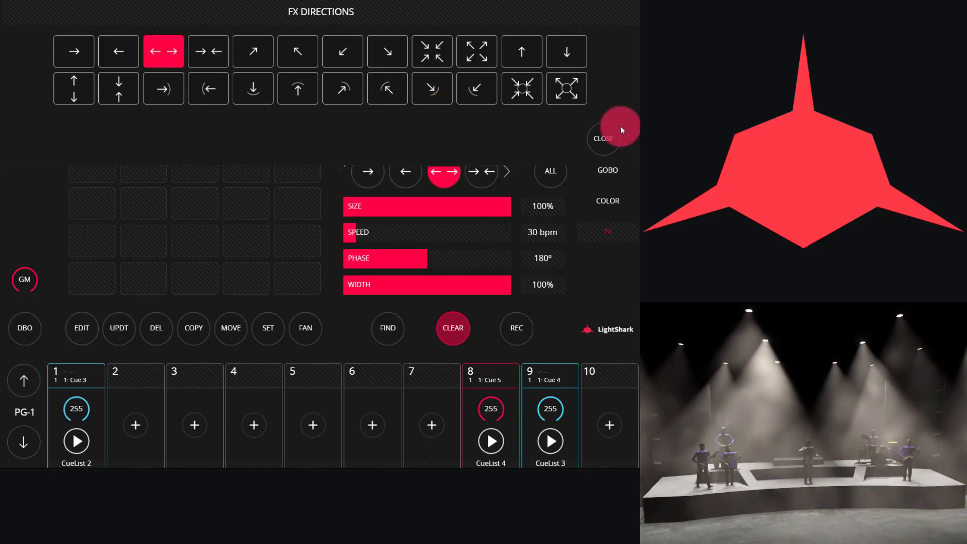
click(607, 136)
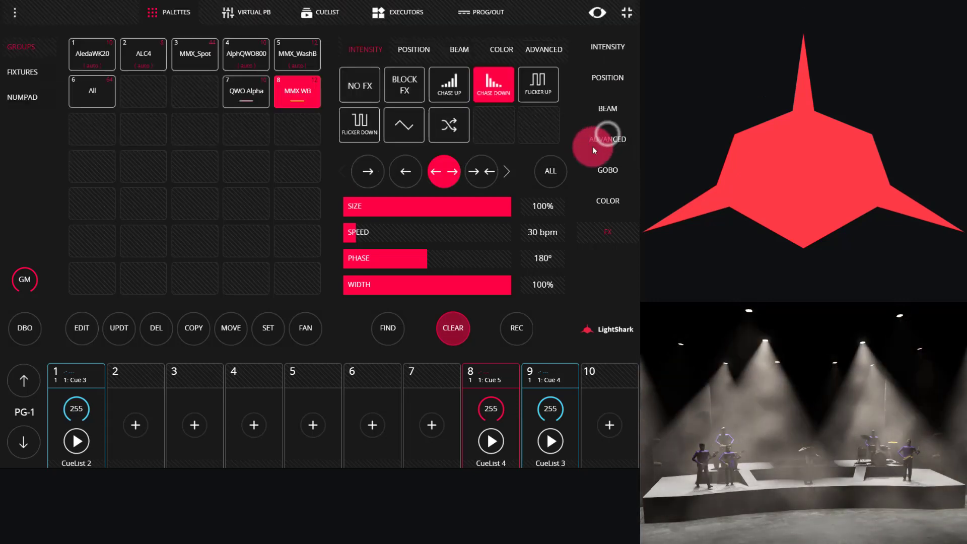
- Try the Chase Down effect at 50% size and return the size to 100%
click(450, 203)
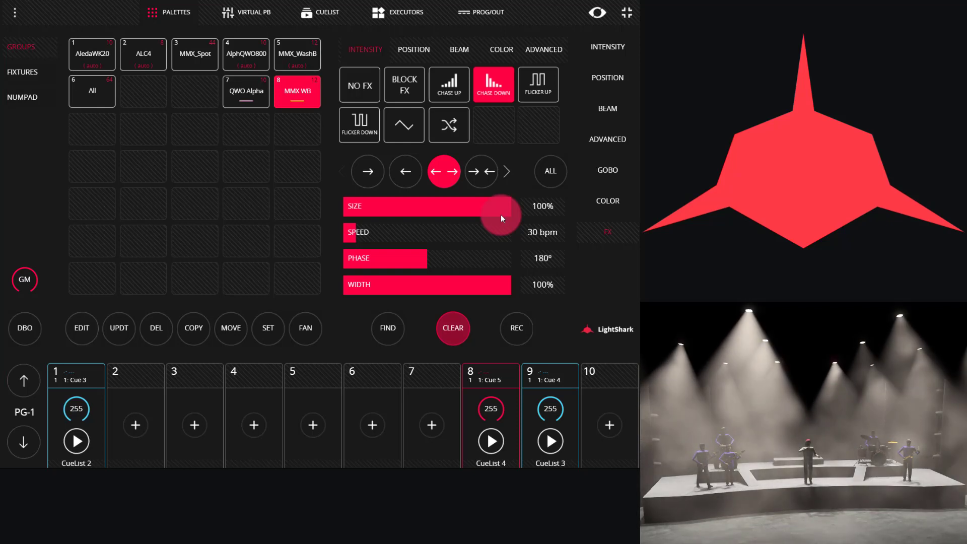
drag(500, 214, 332, 212)
mouse_move(803, 449)
mouse_down()
mouse_move(807, 399)
mouse_move(856, 373)
mouse_up()
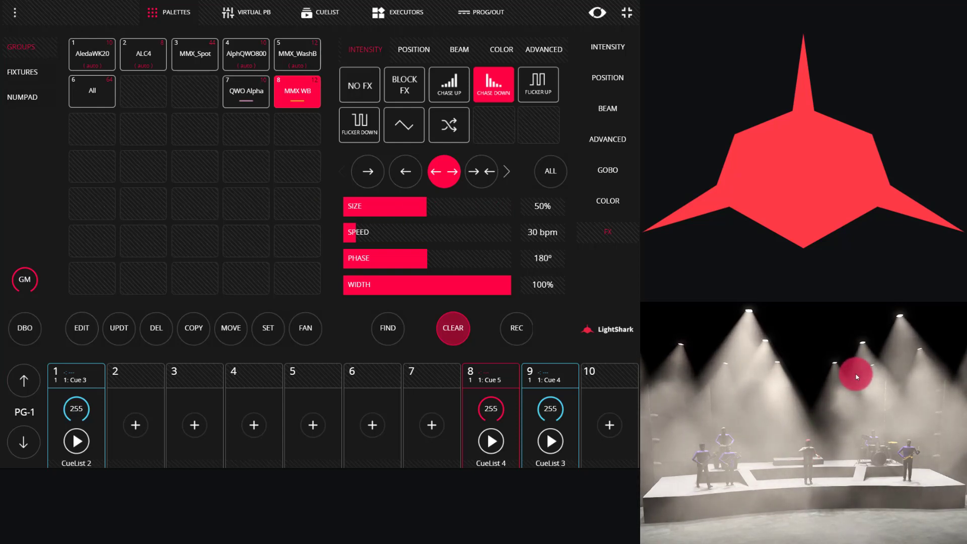
drag(418, 214, 614, 220)
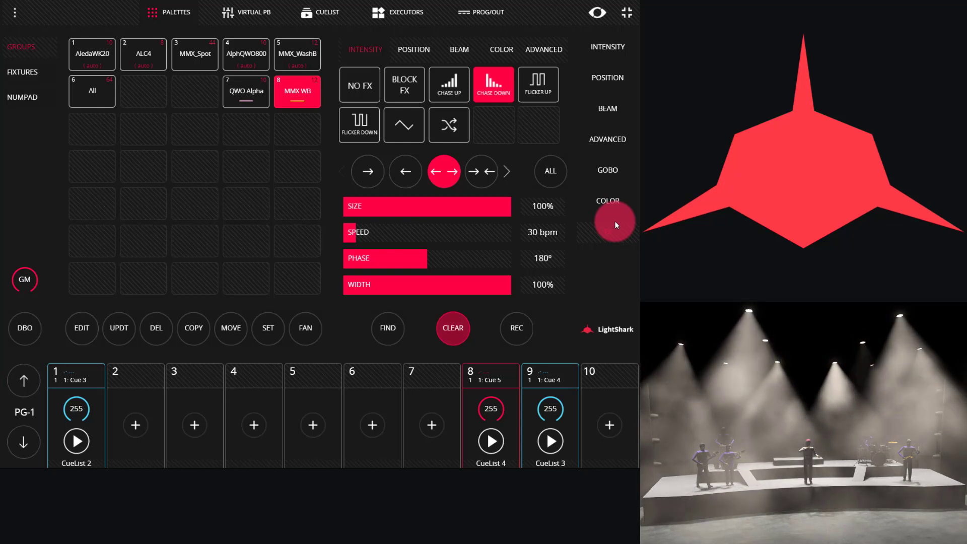
- Try tapping a tempo for the Chase Down effect's speed and adjust the speed to 155 bpm
drag(614, 221, 433, 235)
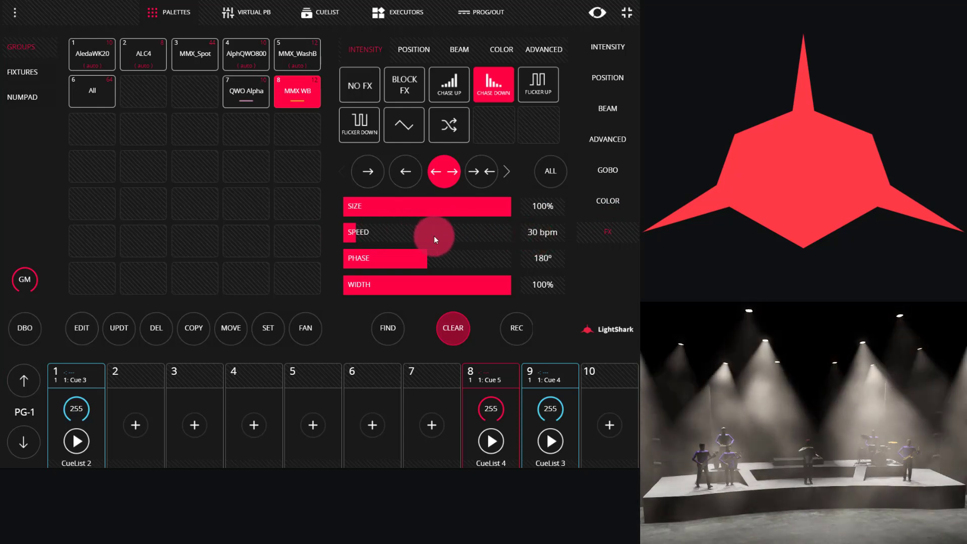
click(540, 234)
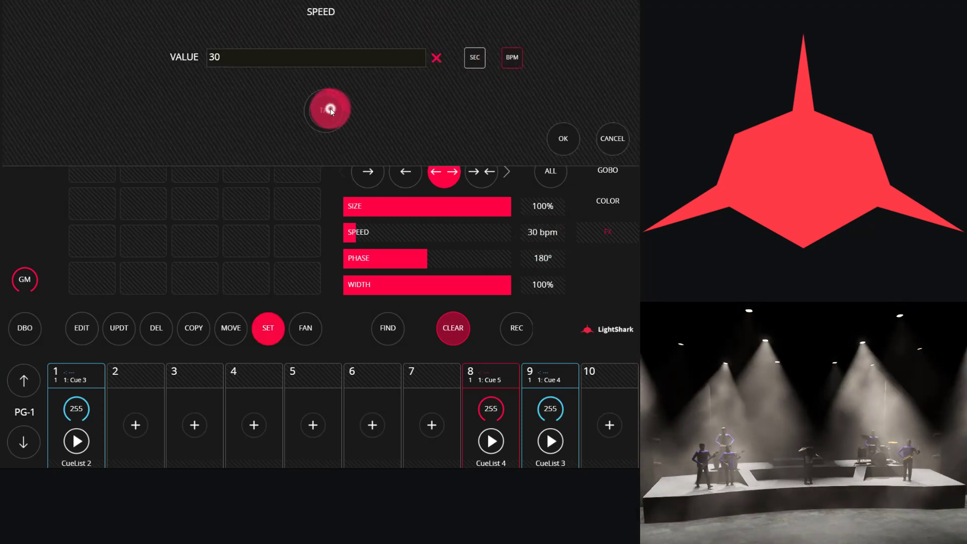
double_click(330, 107)
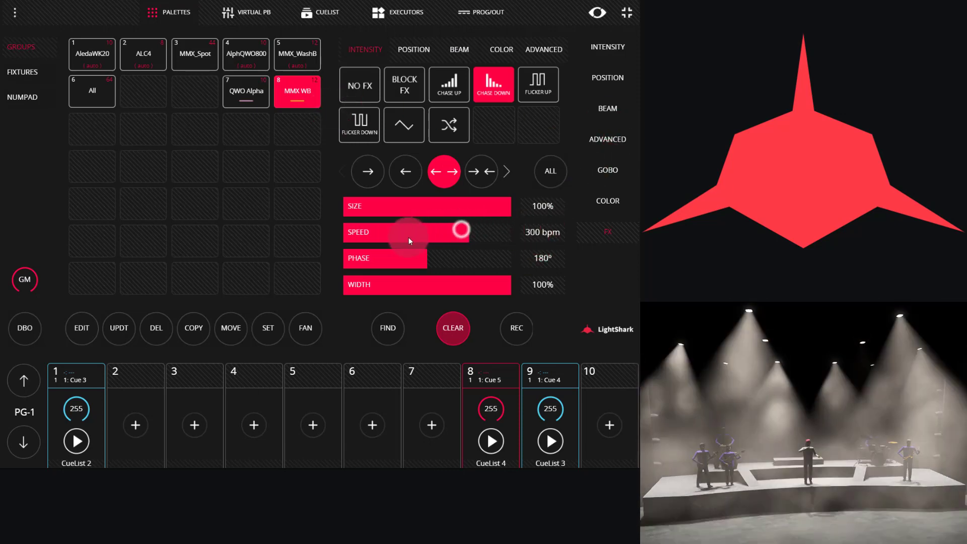
drag(469, 234, 349, 239)
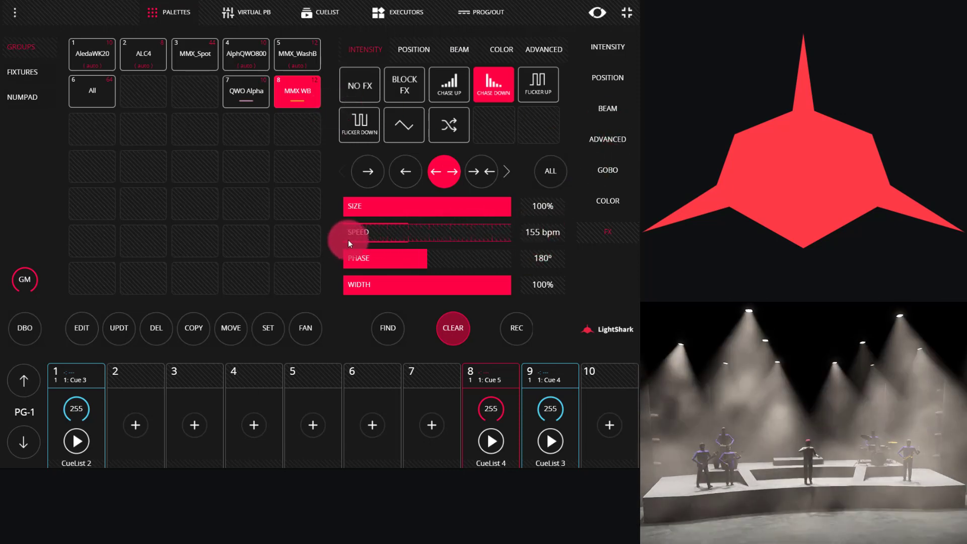
- Switch the effect's speed unit to seconds, confirm 0.4 as the value, and lower the speed
click(539, 232)
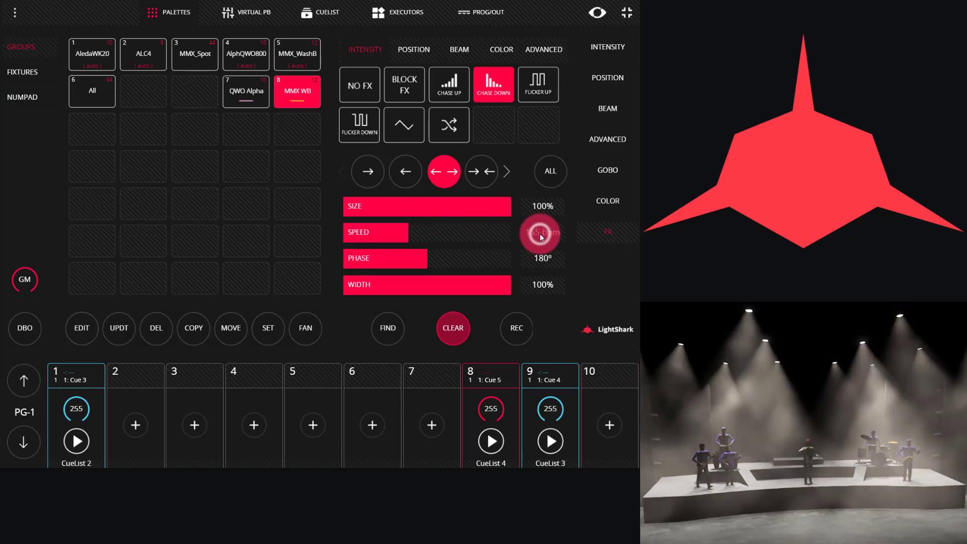
click(468, 58)
click(562, 144)
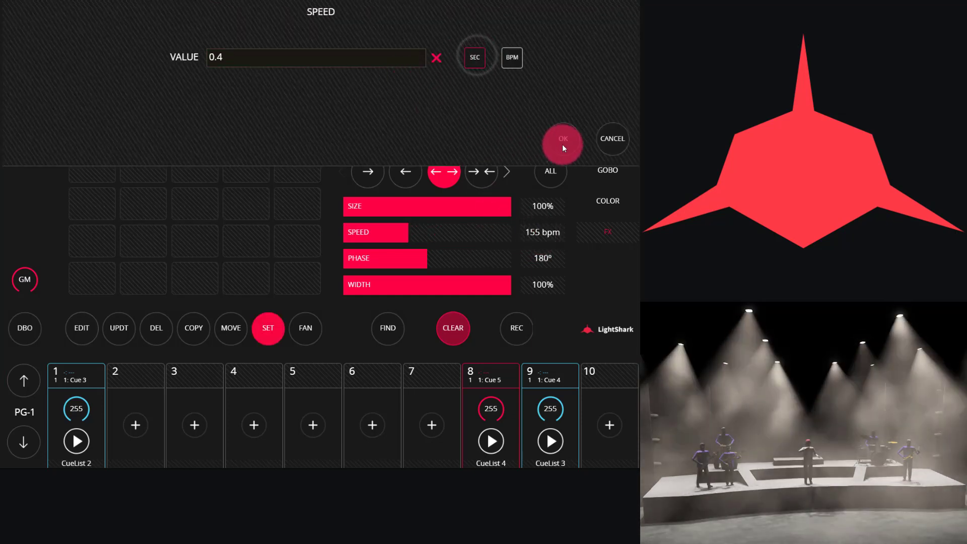
drag(423, 232, 232, 240)
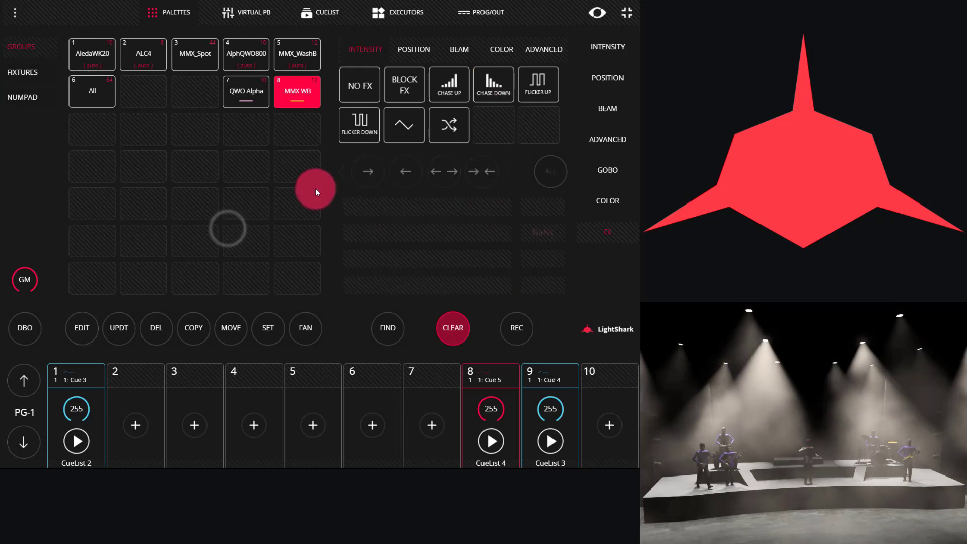
click(407, 79)
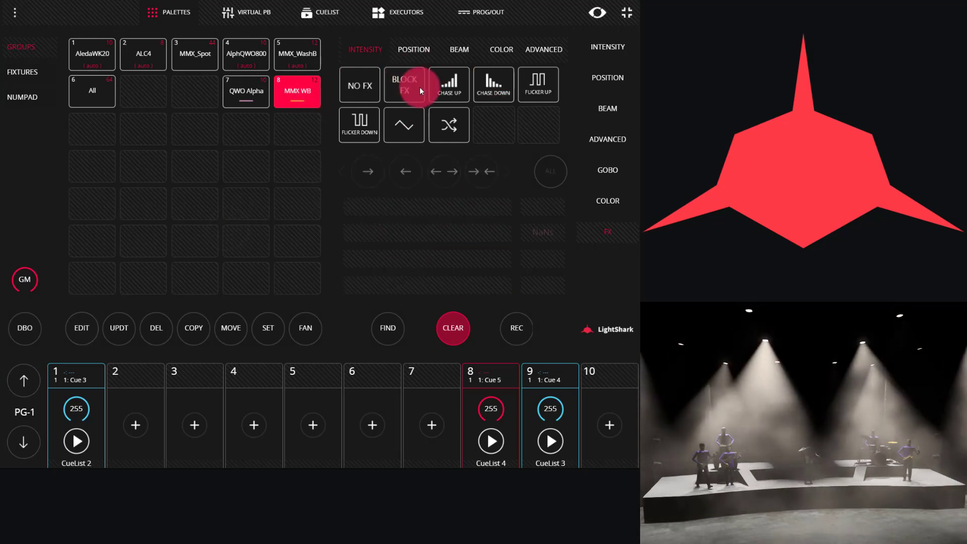
- Apply the Chase Down intensity effect to the MMX WB group and set its phase to 90°
click(492, 89)
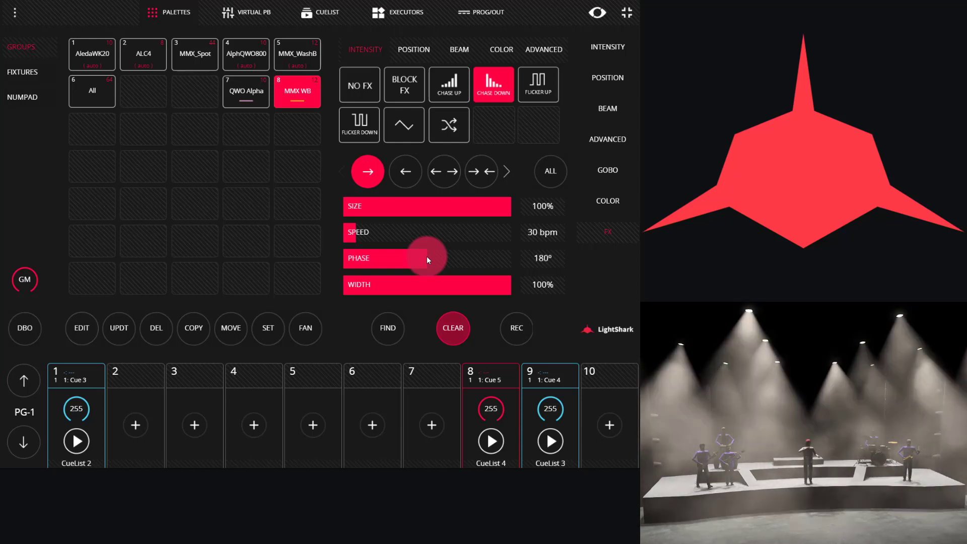
click(426, 259)
drag(426, 258, 343, 267)
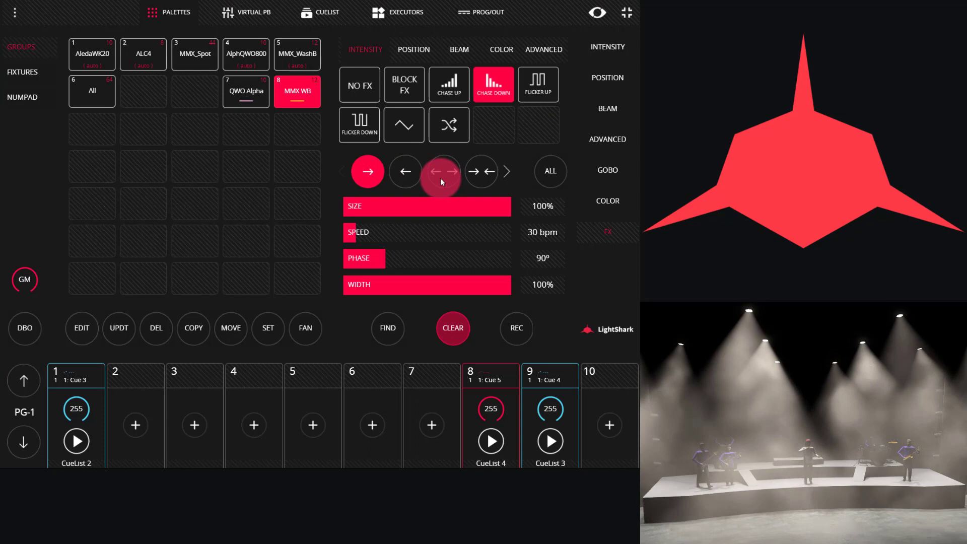
- Try the horizontal inward direction for the Chase Down effect and switch it to the up-left diagonal direction
click(473, 174)
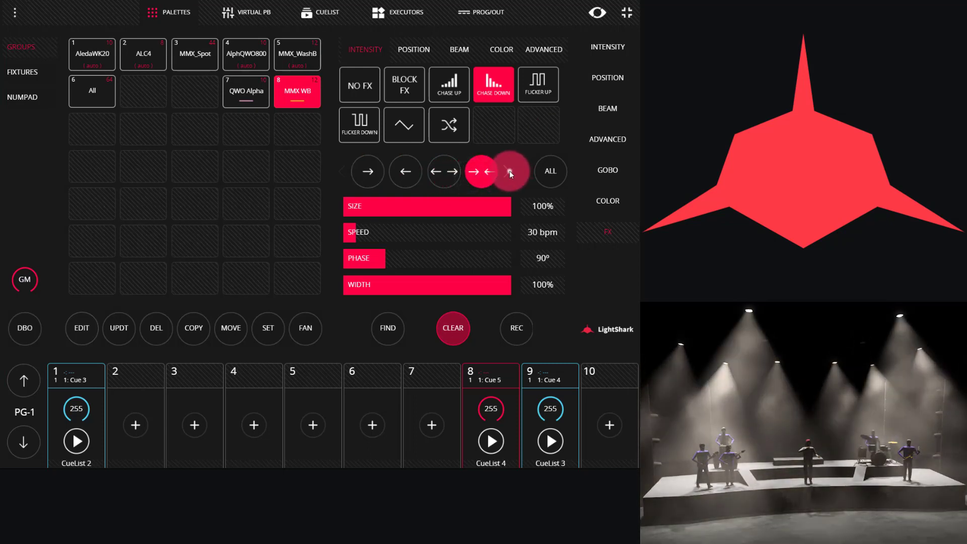
click(508, 171)
click(411, 171)
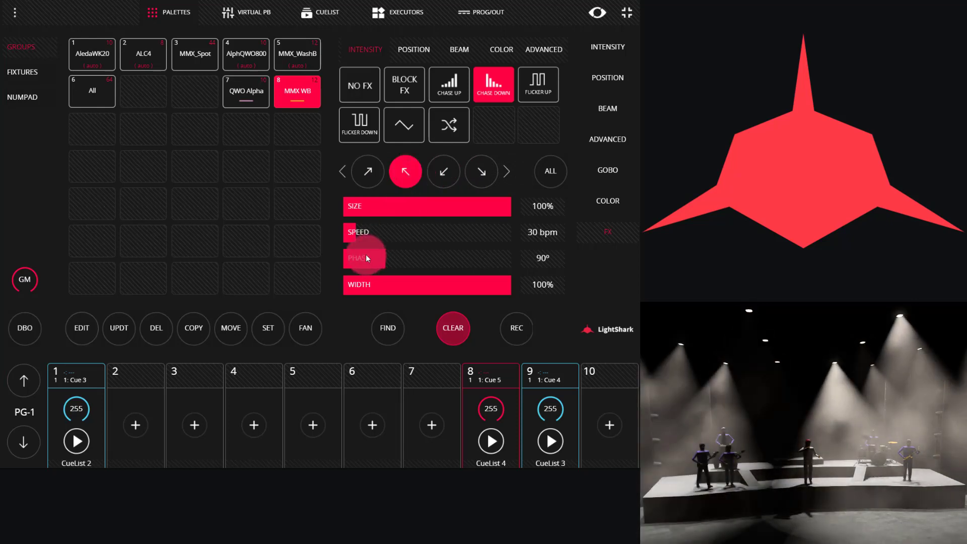
- Try other phase settings for the Chase Down effect, including 283°, and return the phase to 90°
drag(375, 261, 614, 284)
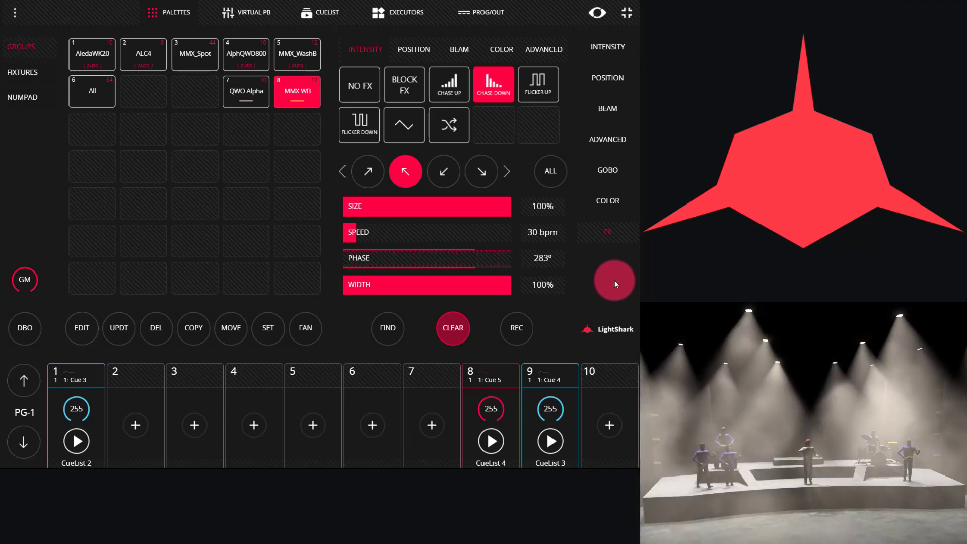
drag(471, 262, 546, 259)
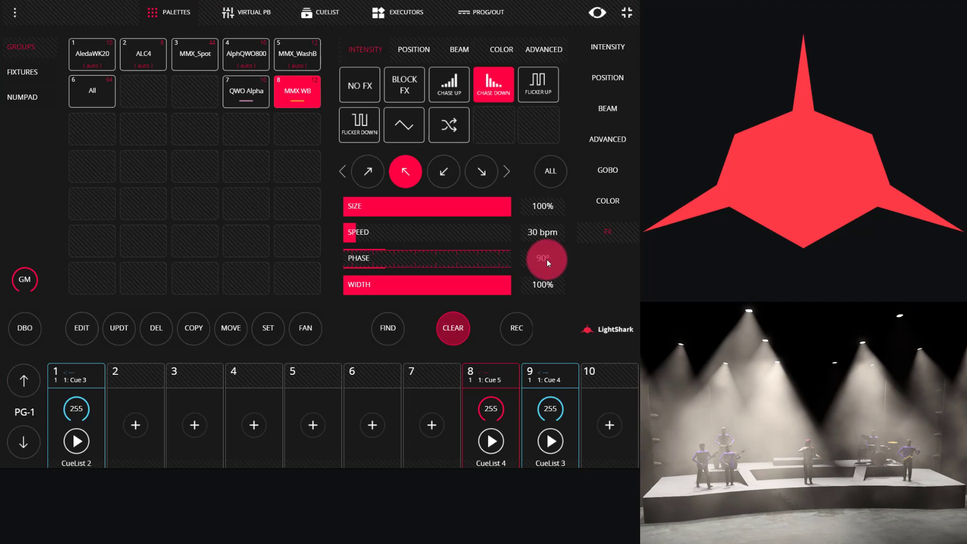
click(370, 257)
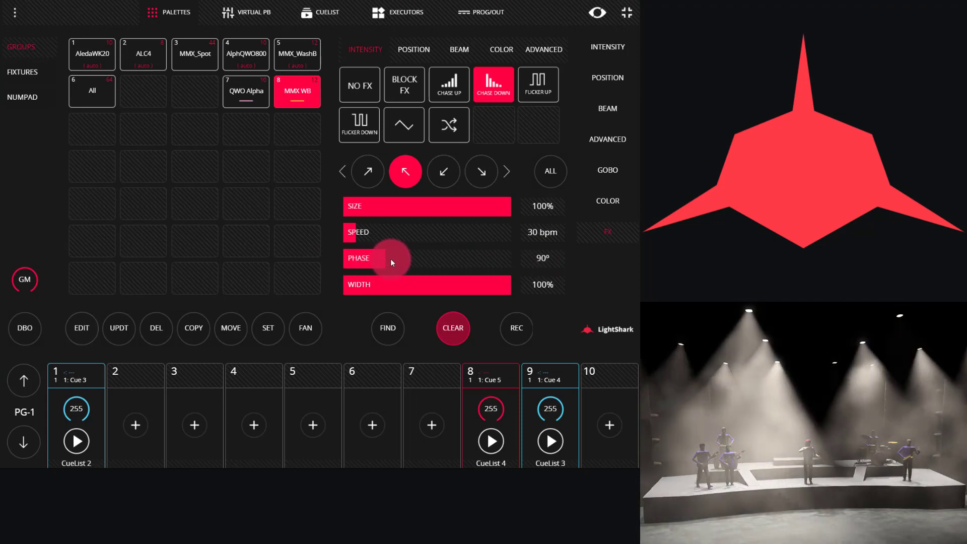
- Open the numeric entry for the effect's phase, check both the Spread and Phase values, and cancel without changes
drag(492, 265, 511, 125)
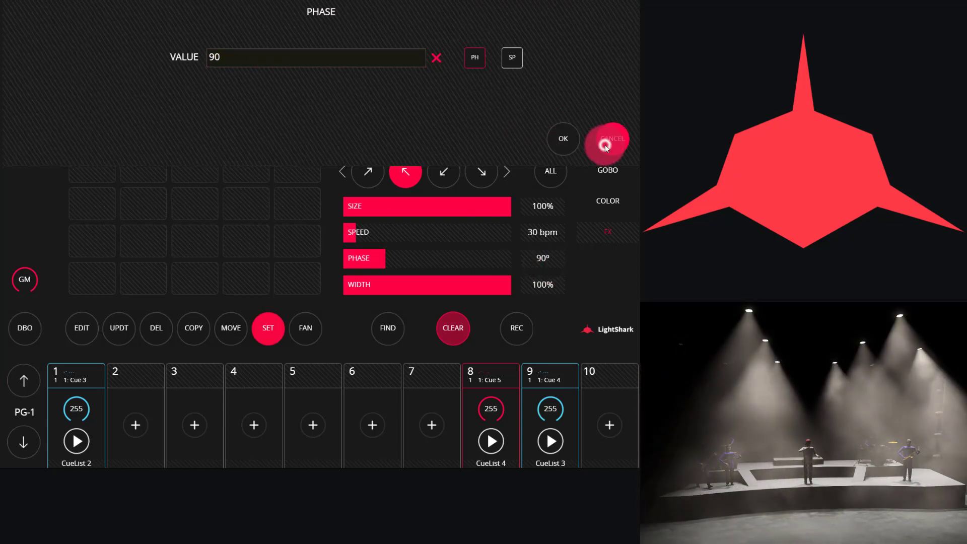
click(512, 58)
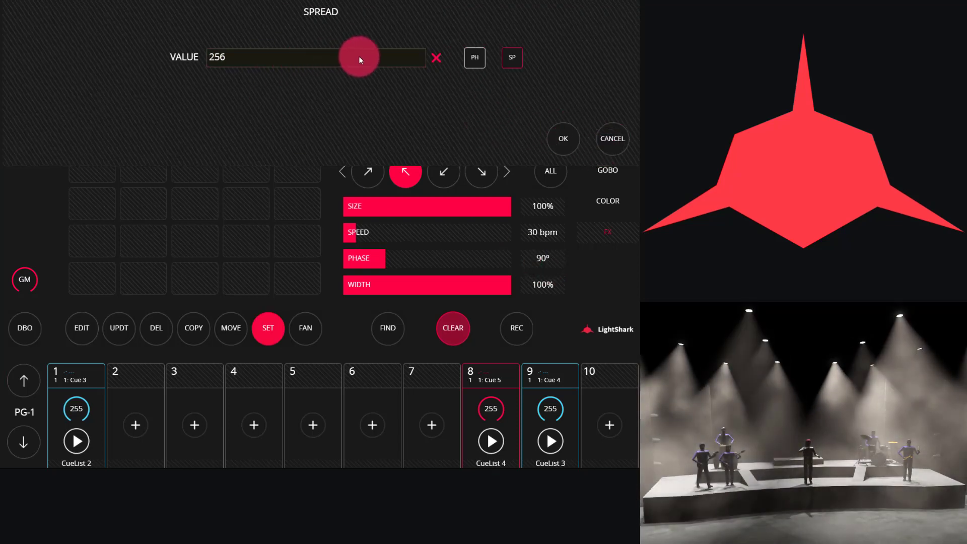
click(521, 74)
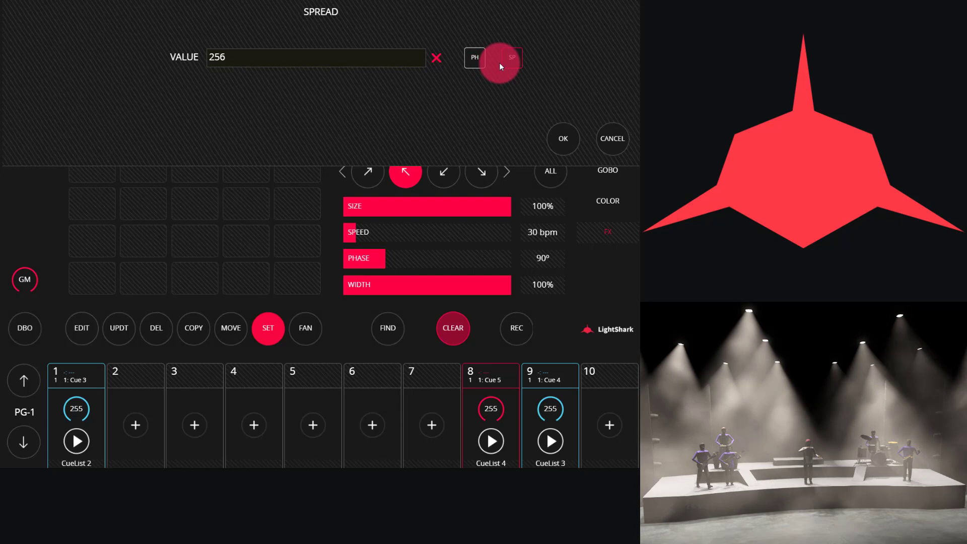
click(482, 62)
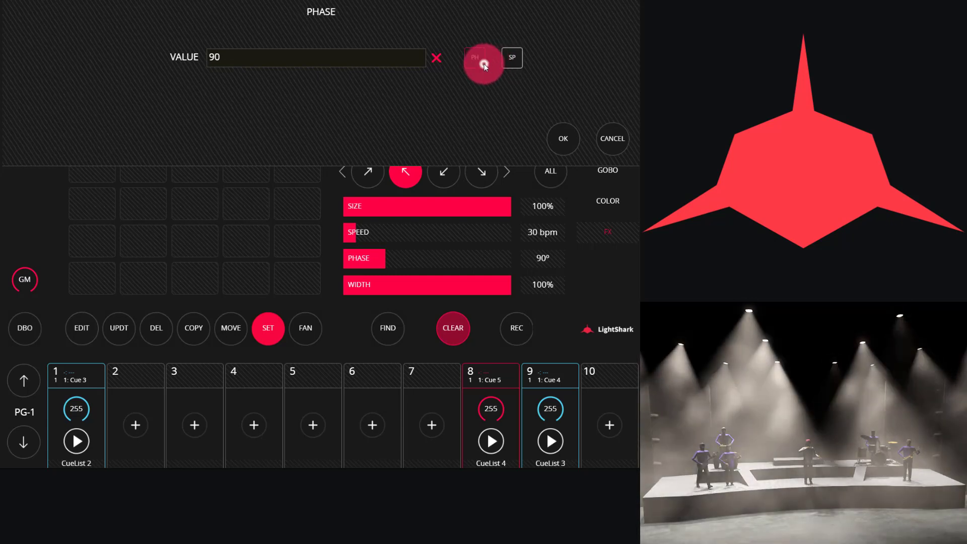
click(561, 145)
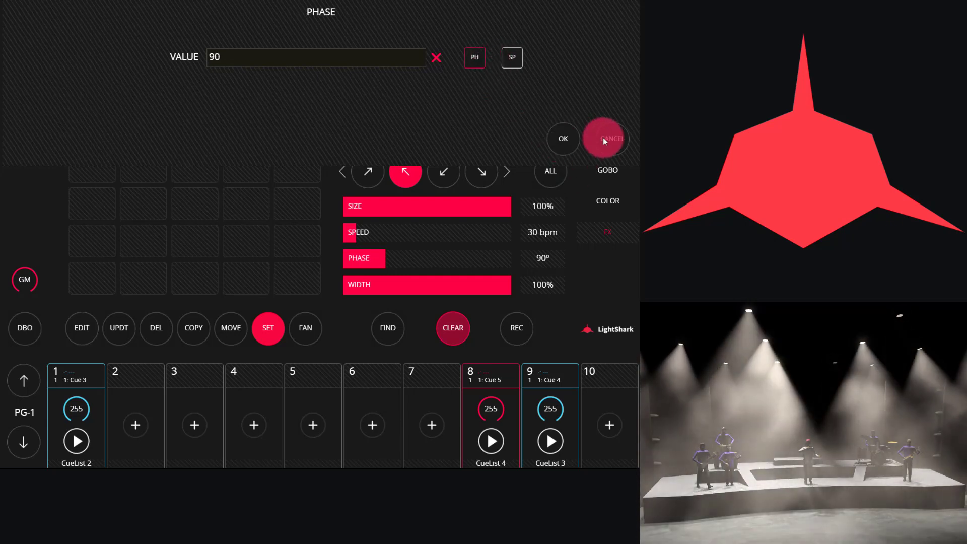
click(612, 138)
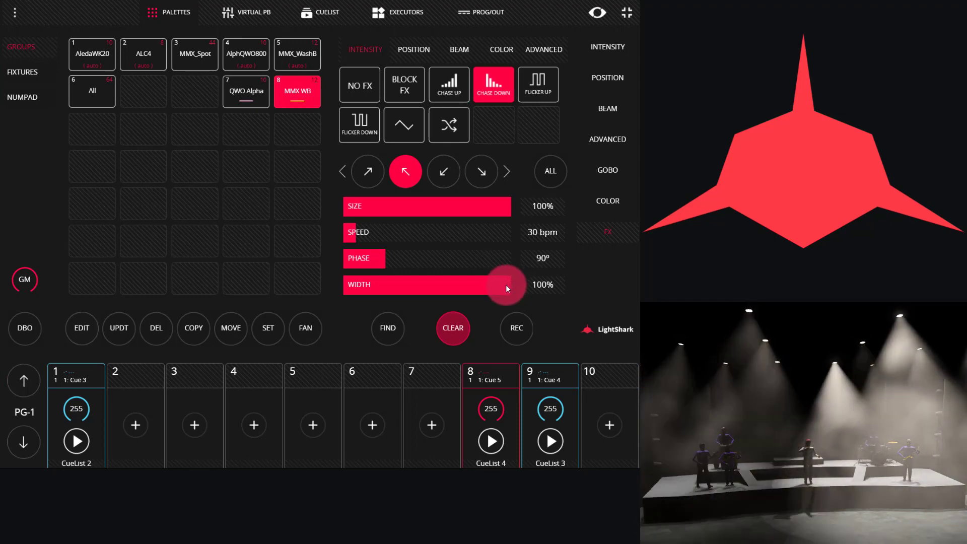
- Try widths of 36%, 96% and 51% for the Chase Down effect and return the width to 100%
drag(505, 285, 289, 289)
drag(436, 292, 437, 292)
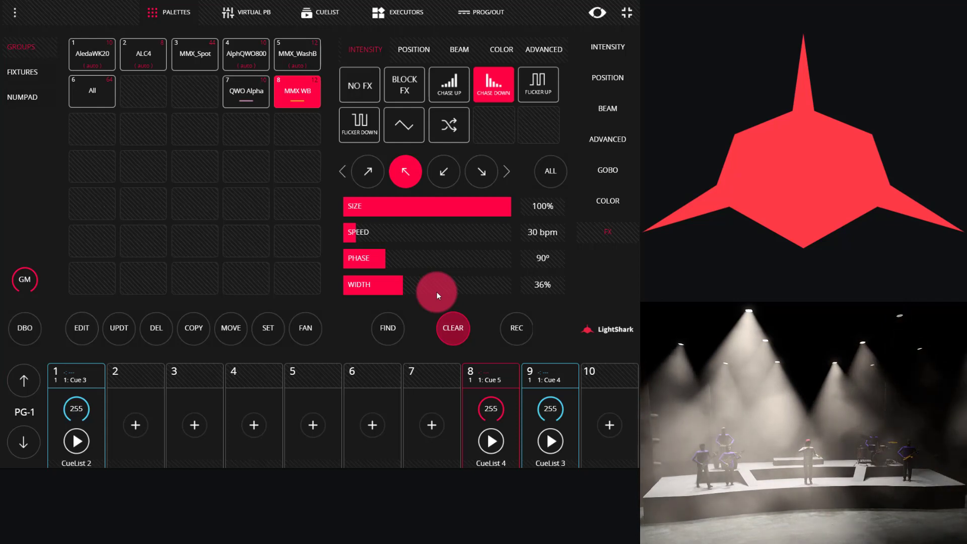
drag(437, 292, 635, 322)
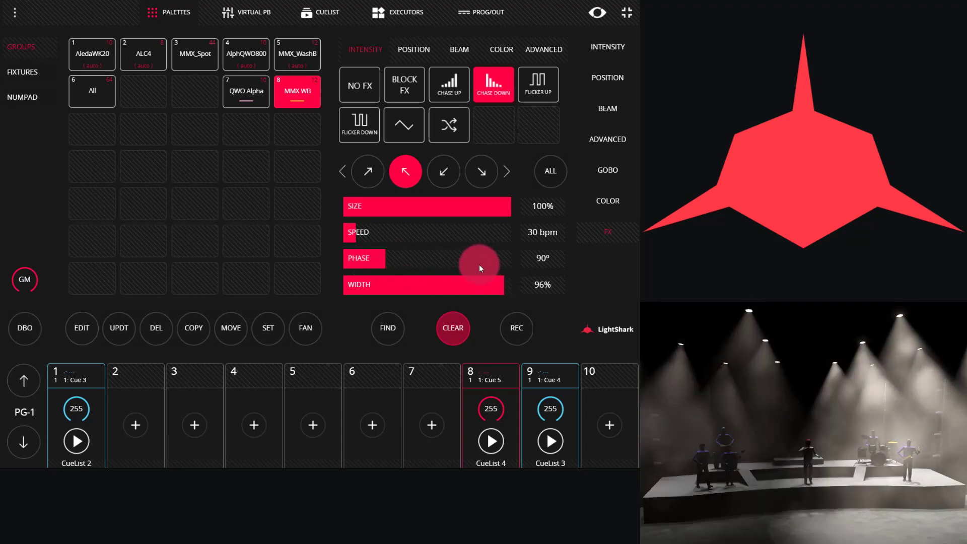
drag(485, 287, 346, 285)
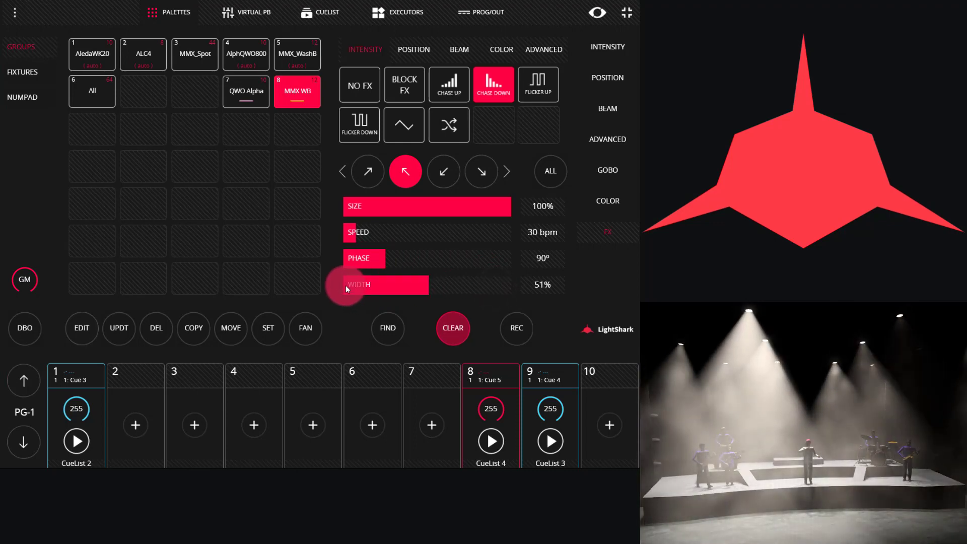
drag(424, 283, 605, 295)
click(435, 281)
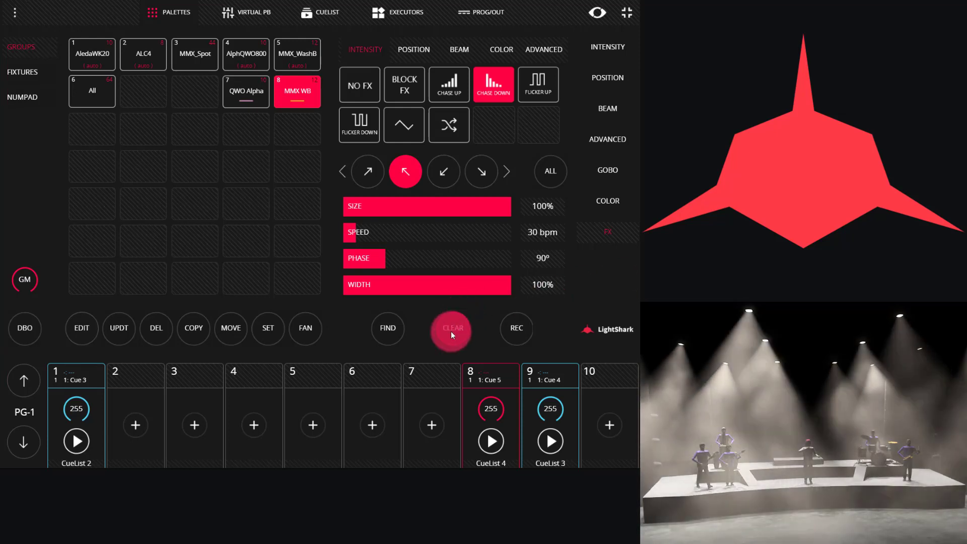
- Clear the programmer, reselect the MMX WB group and turn its fixtures on with Find
click(452, 330)
click(296, 97)
click(386, 321)
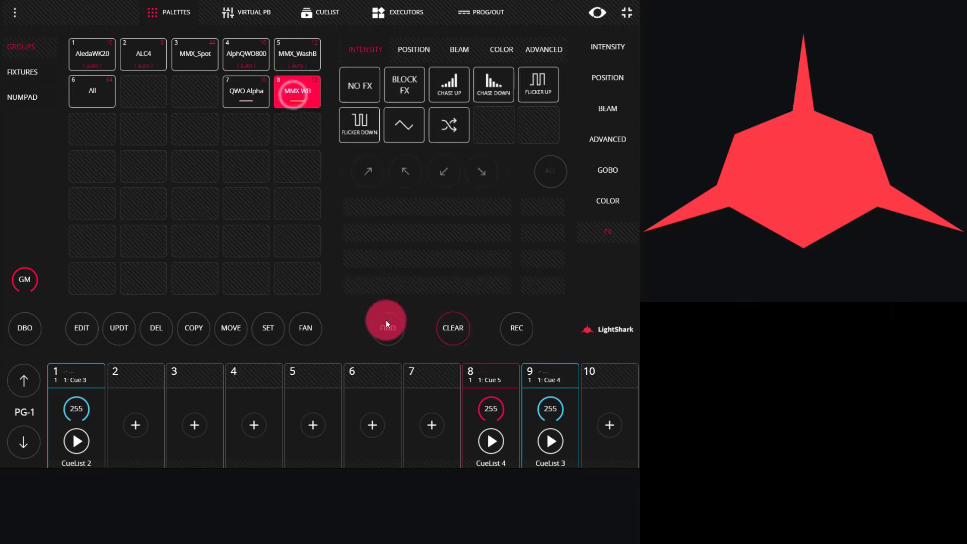
- Apply the sine-wave Tilt position effect to the MMX WB group and set its phase to 0°
click(416, 47)
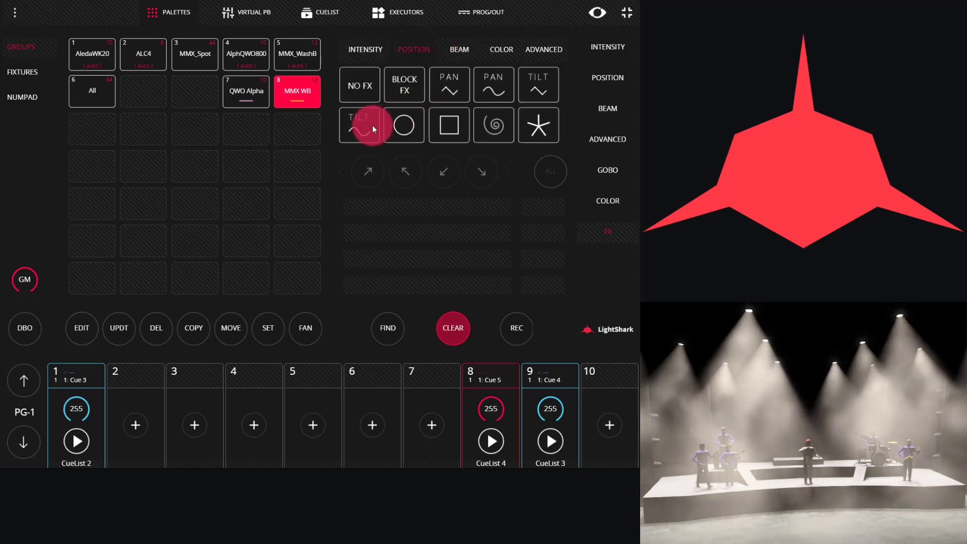
click(373, 128)
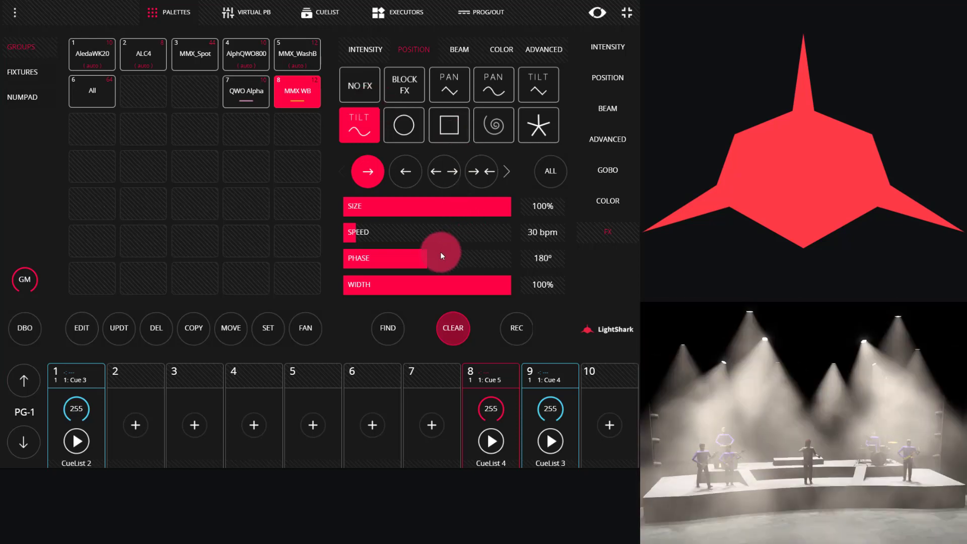
drag(440, 252, 165, 252)
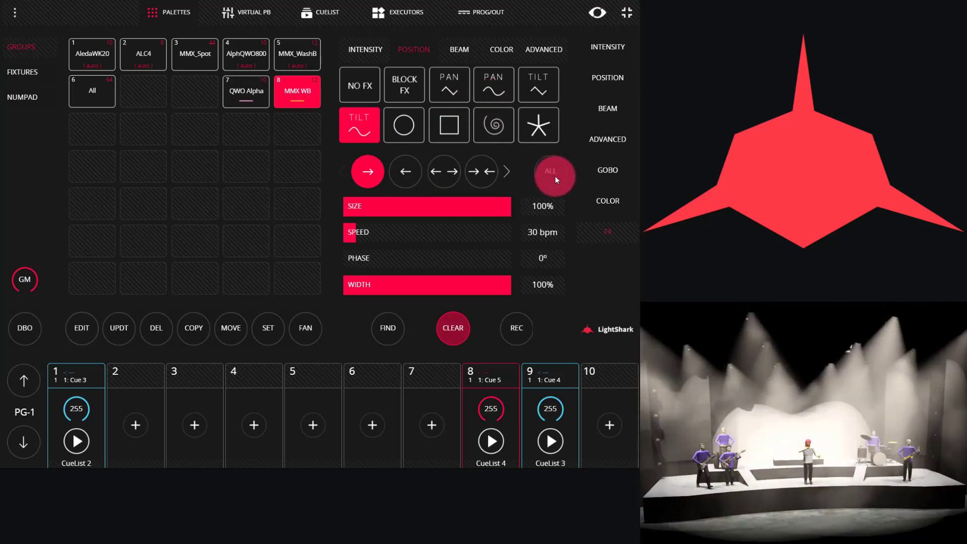
- Set the tilt effect to the downward direction with a phase of 200° and a width of 24%
click(555, 176)
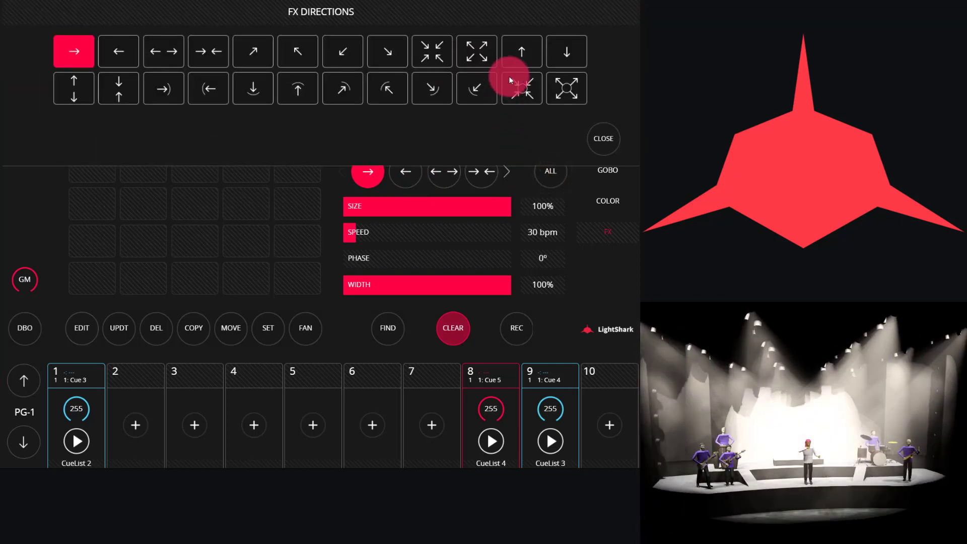
click(556, 59)
click(602, 136)
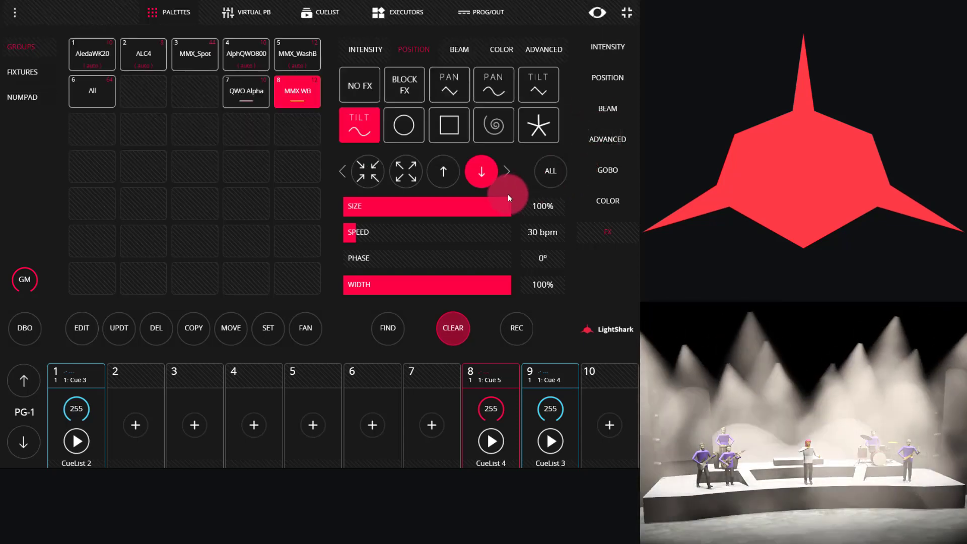
drag(363, 258, 468, 258)
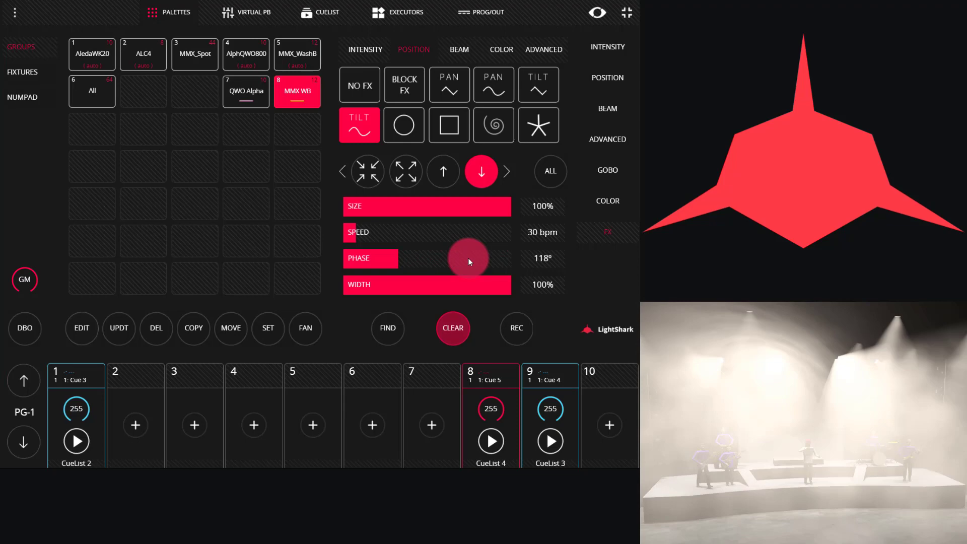
mouse_move(514, 290)
mouse_down()
mouse_move(313, 289)
mouse_move(385, 260)
mouse_move(464, 259)
mouse_up()
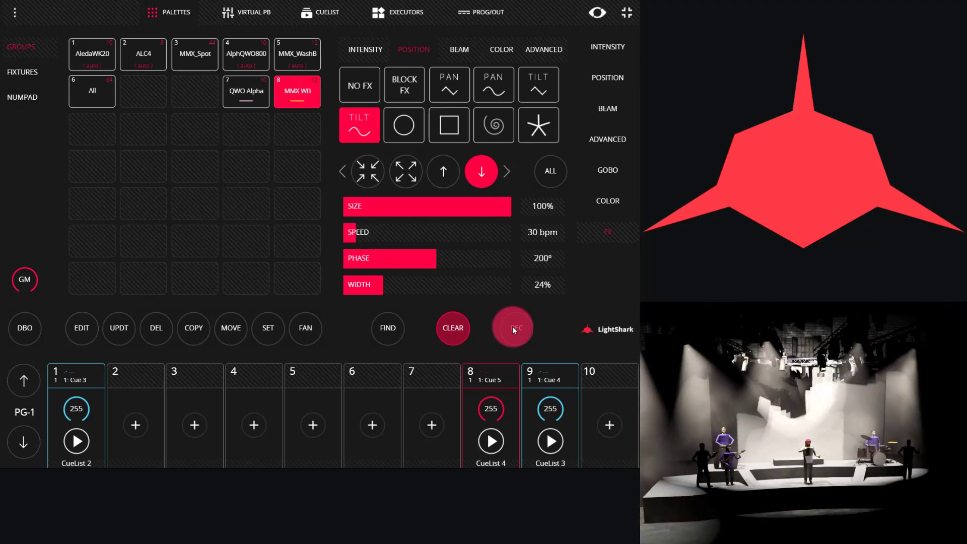
- Record the tilt effect to playback 7 and save it as an FX palette in the first Advanced slot
click(512, 327)
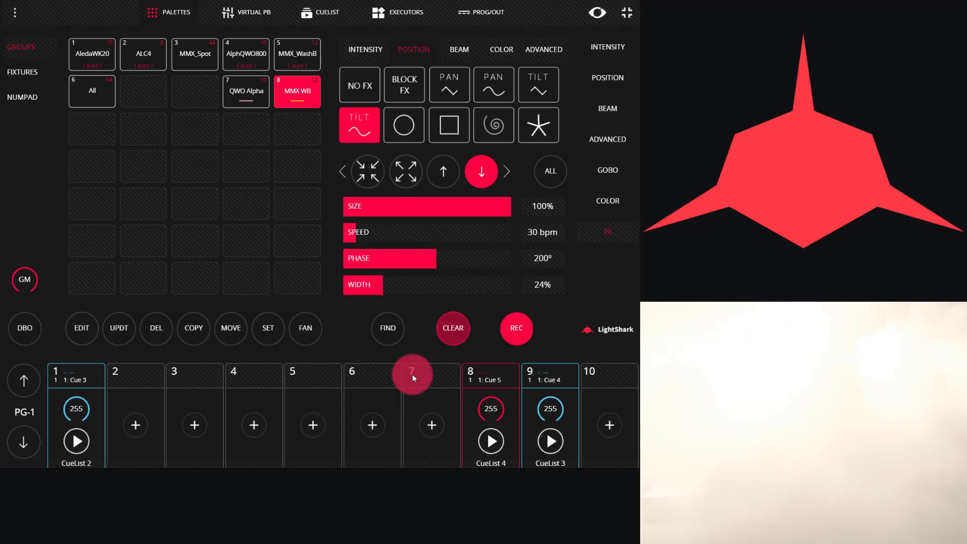
click(412, 373)
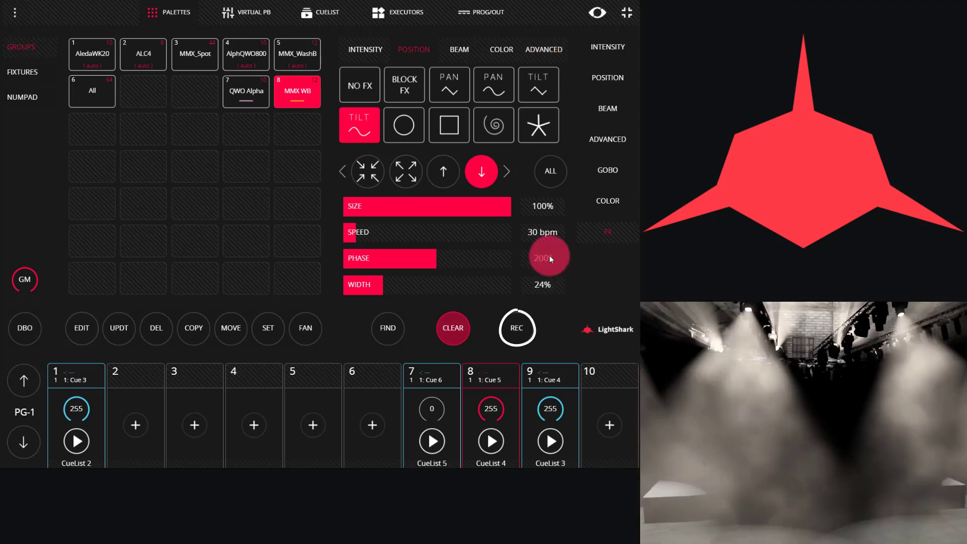
click(515, 321)
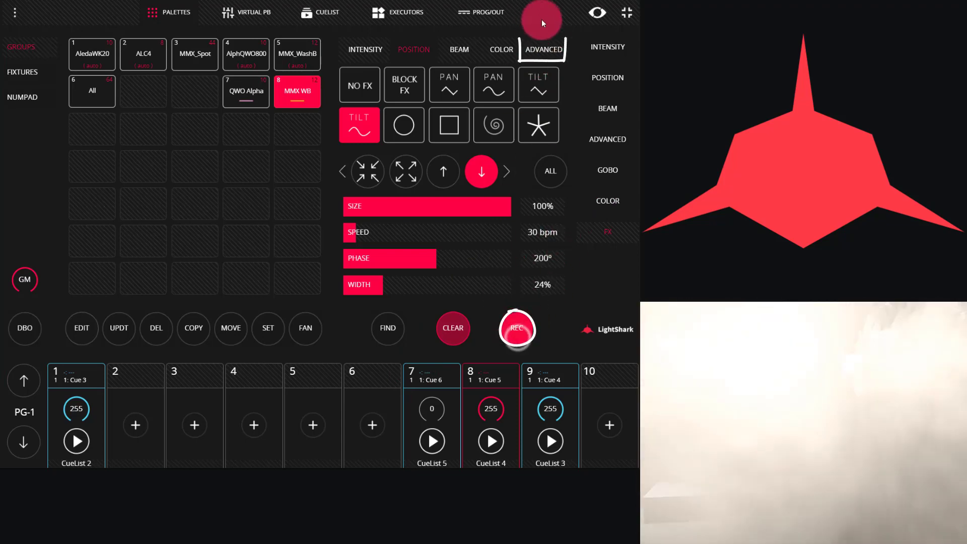
click(543, 49)
click(359, 114)
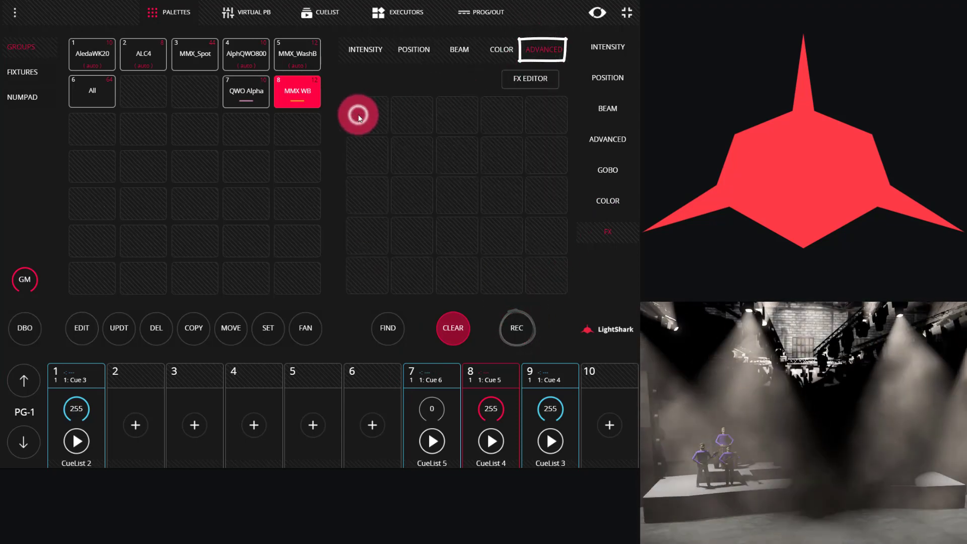
- Clear the programmer, reselect MMX WB, and apply the FxPal 1 palette together with the Chase Down intensity effect
click(451, 330)
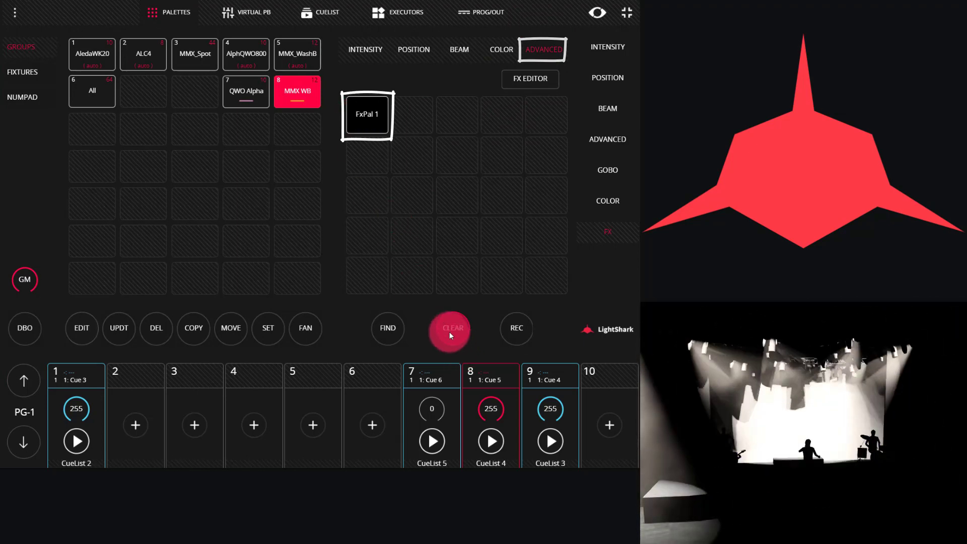
click(308, 86)
click(362, 114)
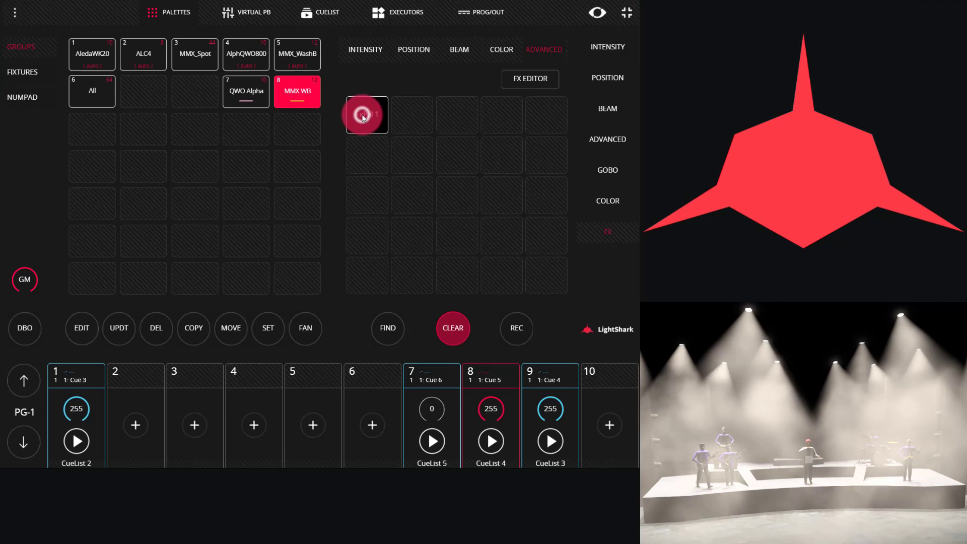
click(362, 41)
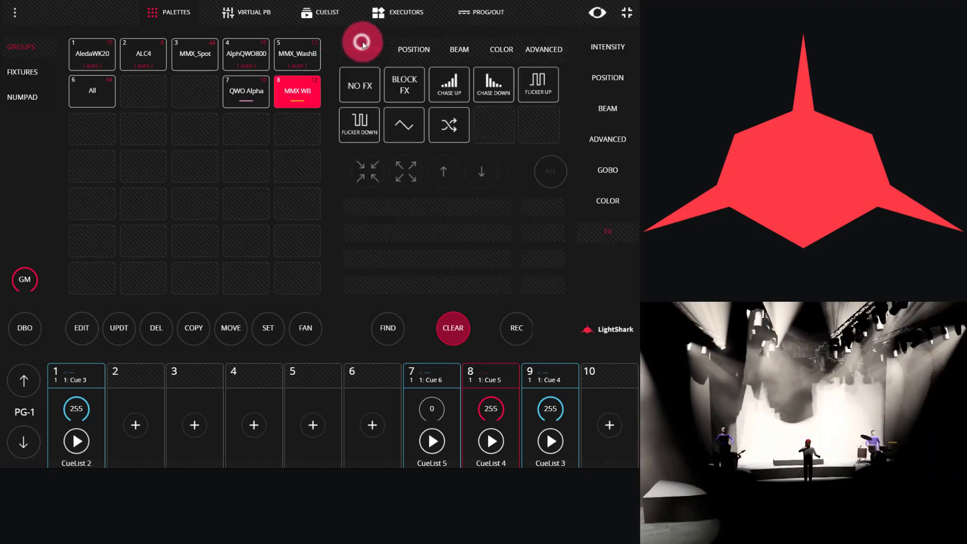
click(494, 83)
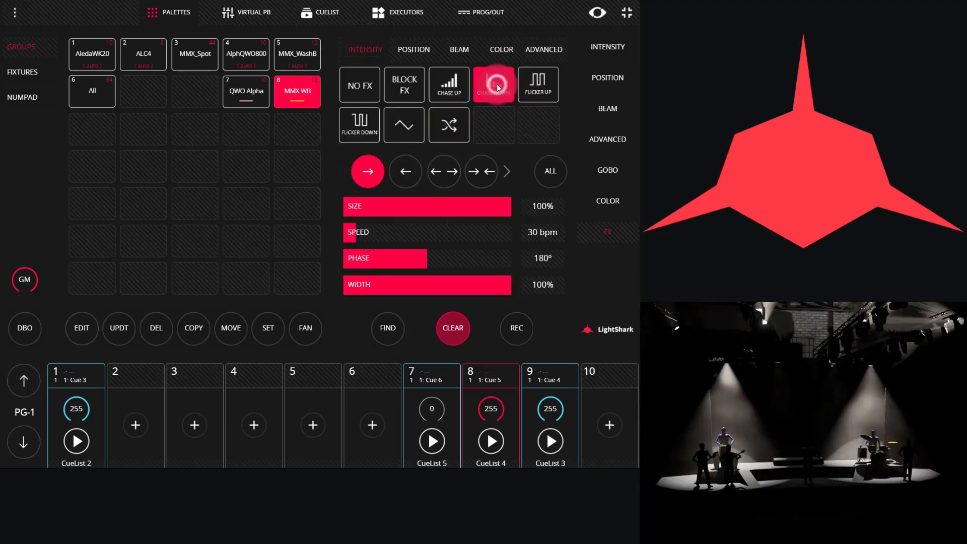
- Clear the programmer, reselect MMX WB, light the fixtures with Find, and apply the Zoom beam effect
click(419, 53)
click(291, 101)
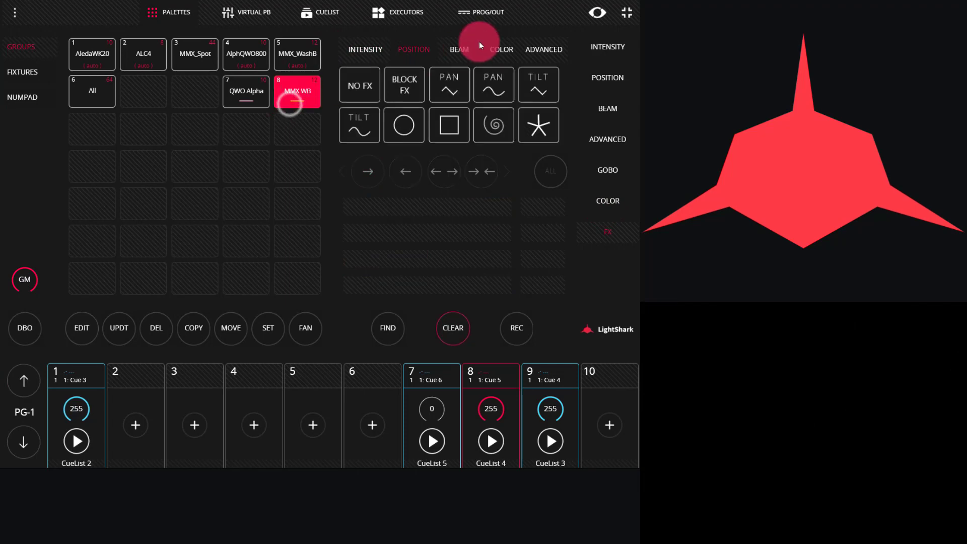
click(462, 47)
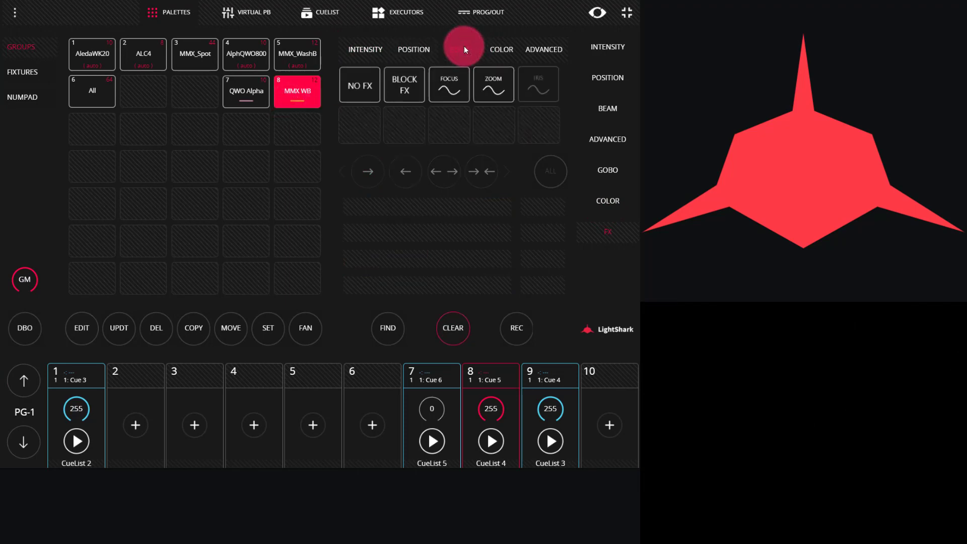
click(388, 325)
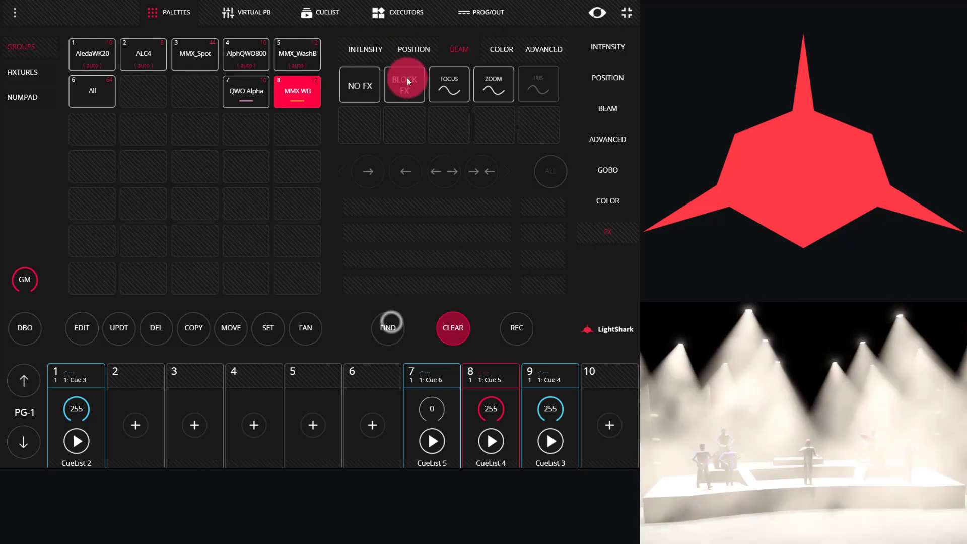
click(452, 83)
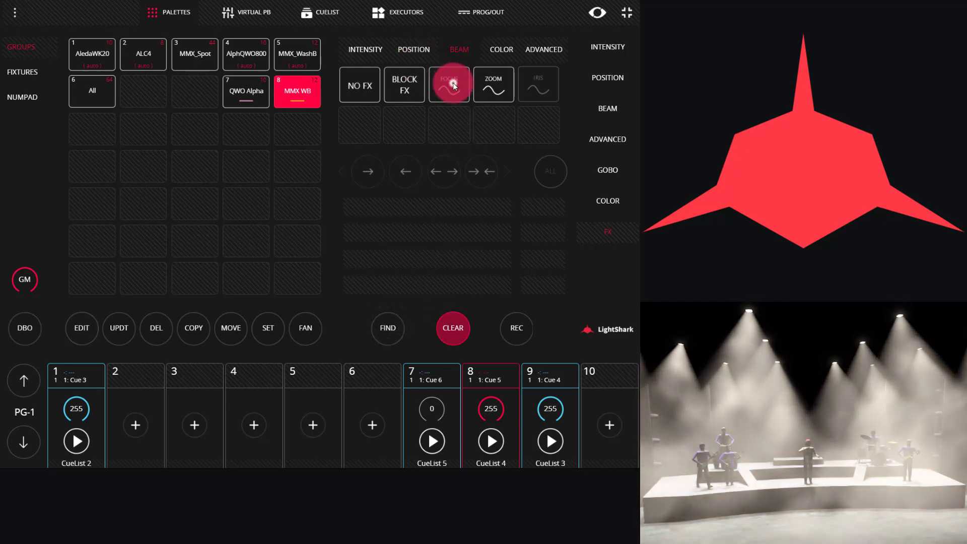
click(491, 86)
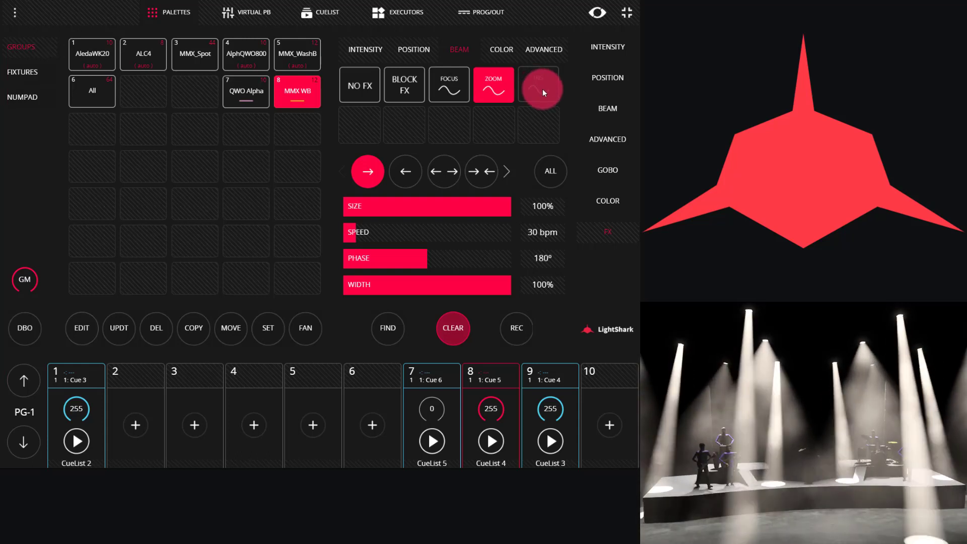
- Examine which color effects are available for the MMX WB group
click(504, 50)
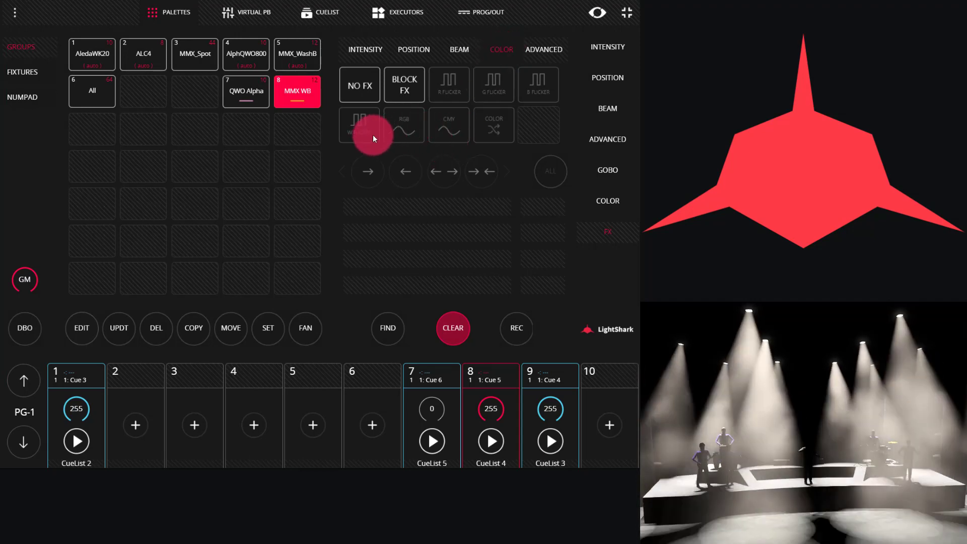
click(476, 98)
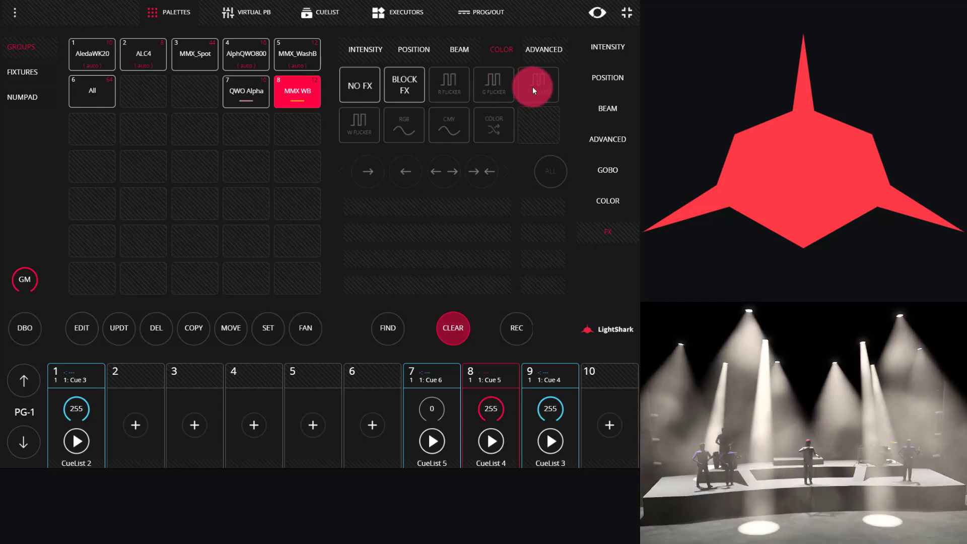
click(408, 233)
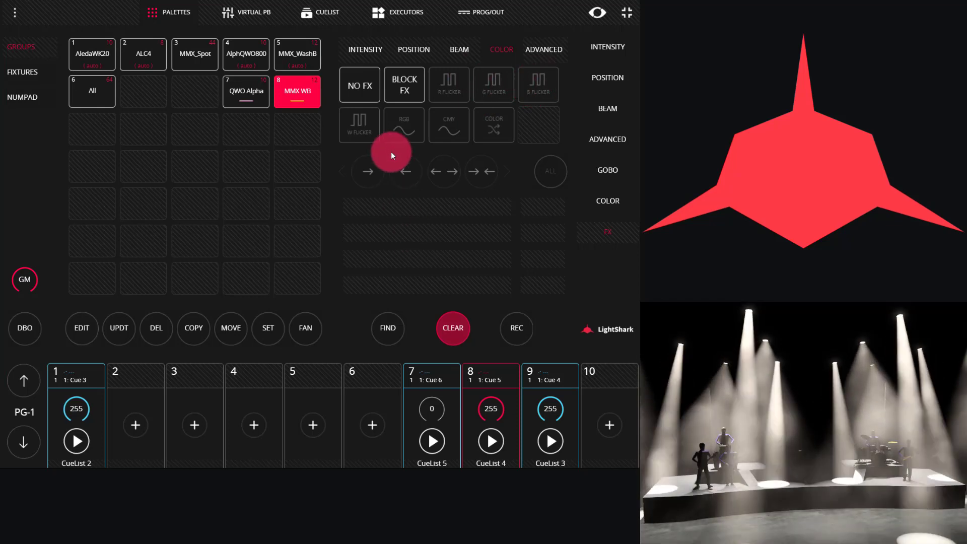
click(443, 54)
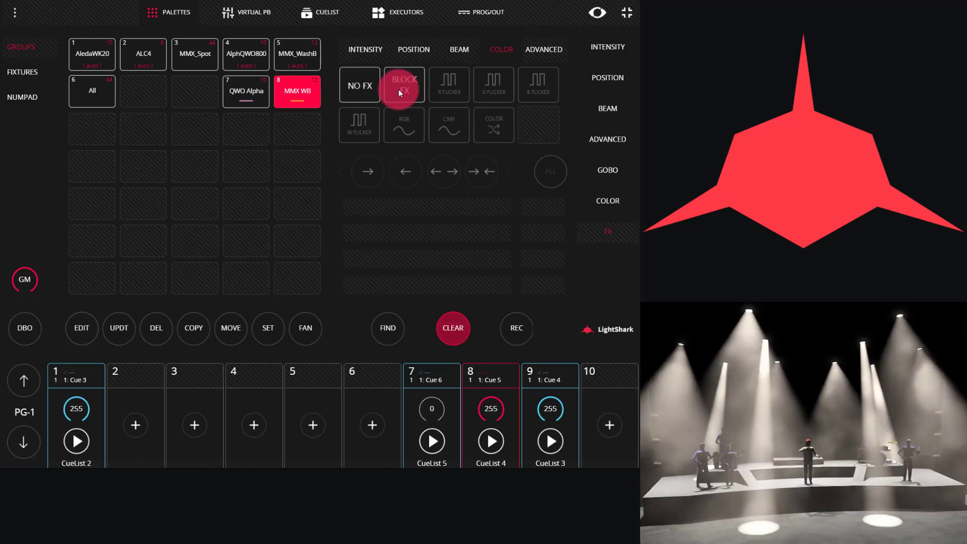
- Clear the programmer, start playback 7, and raise its fader to 255
click(431, 442)
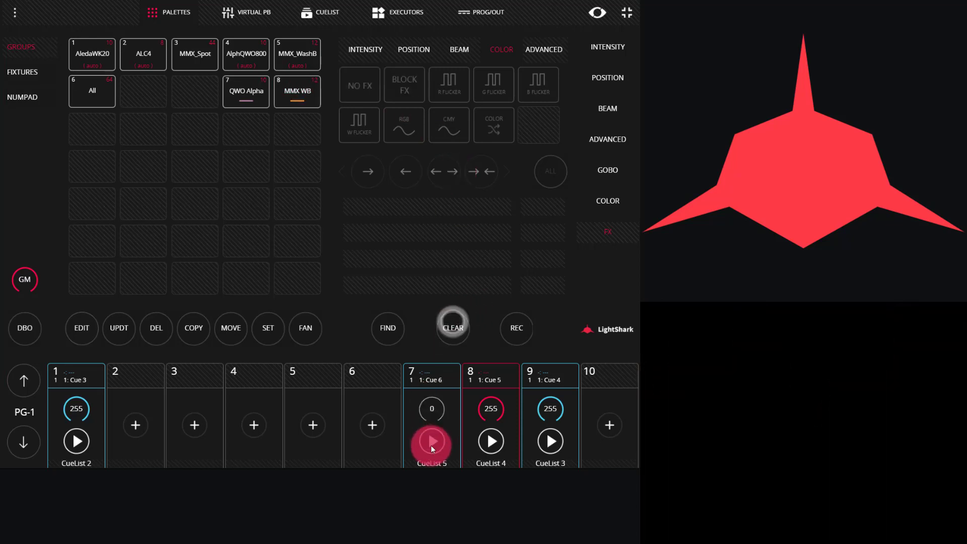
click(429, 407)
drag(424, 402, 353, 220)
click(478, 372)
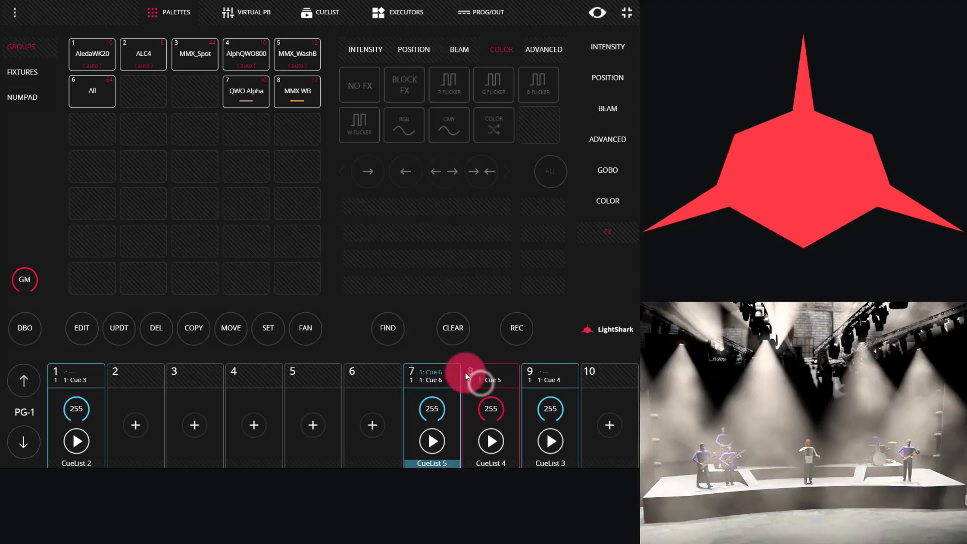
click(424, 359)
click(444, 310)
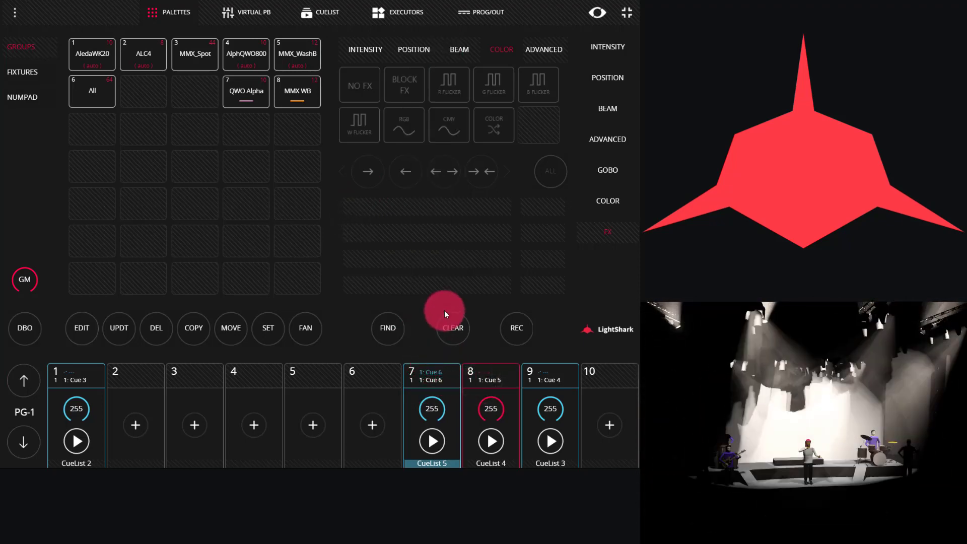
drag(444, 314, 445, 344)
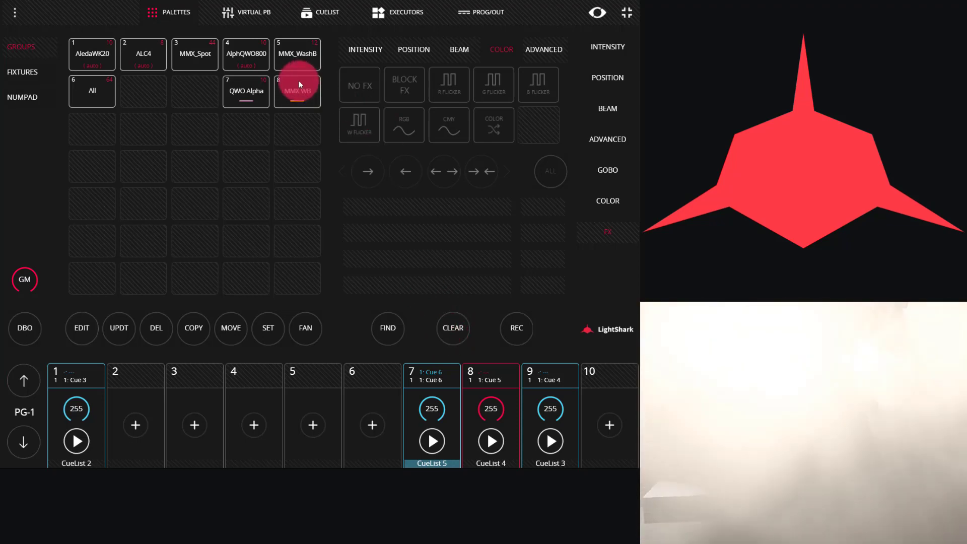
- Apply Block FX for position to the MMX WB group and record it to playback 6
click(304, 96)
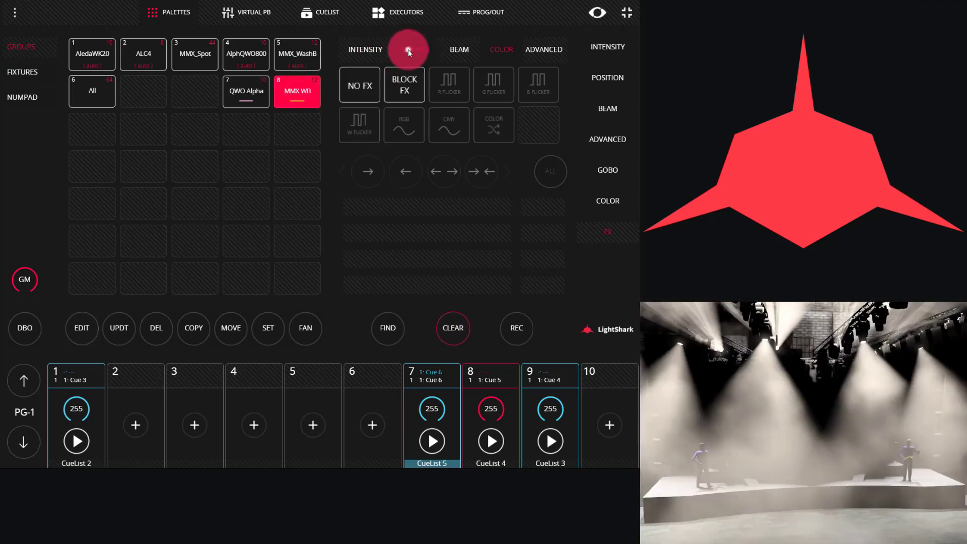
click(407, 49)
click(402, 84)
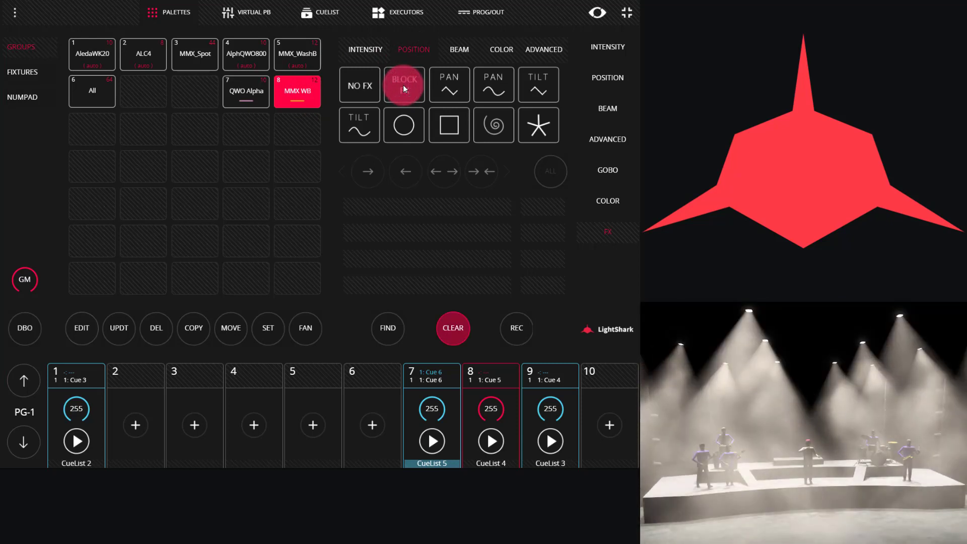
click(507, 328)
click(370, 375)
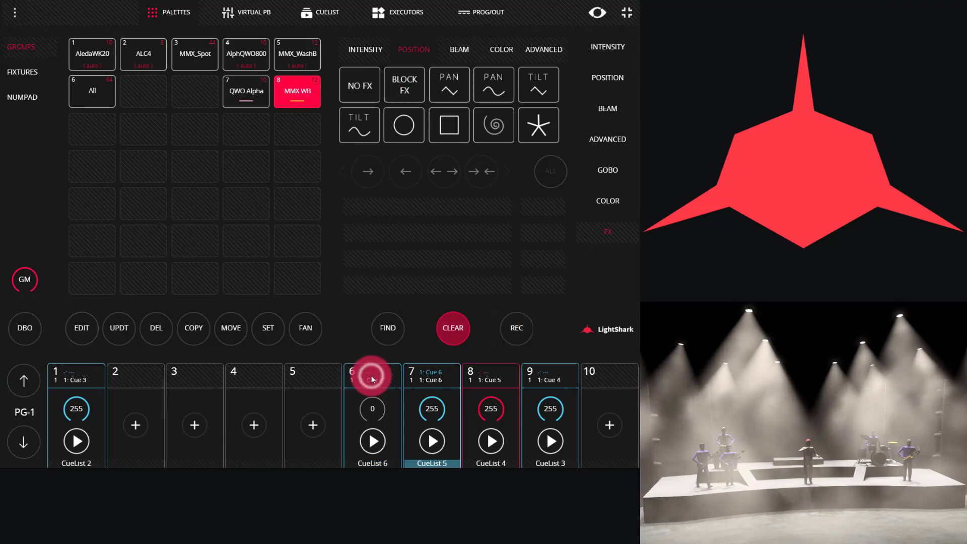
- Clear the programmer, test and stop playback 6, and select playback 7
click(452, 328)
drag(376, 396, 361, 411)
drag(353, 136, 367, 191)
drag(481, 271, 480, 272)
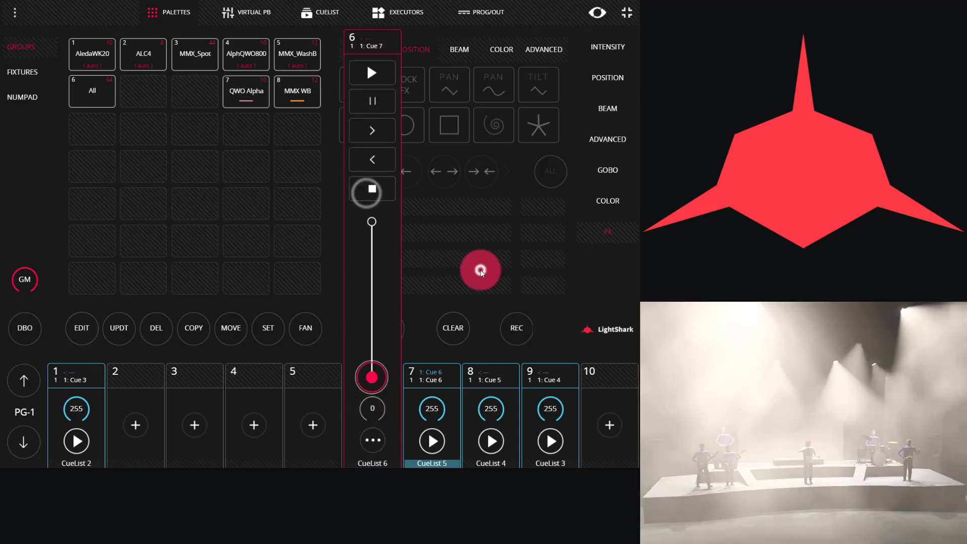
click(497, 387)
click(436, 370)
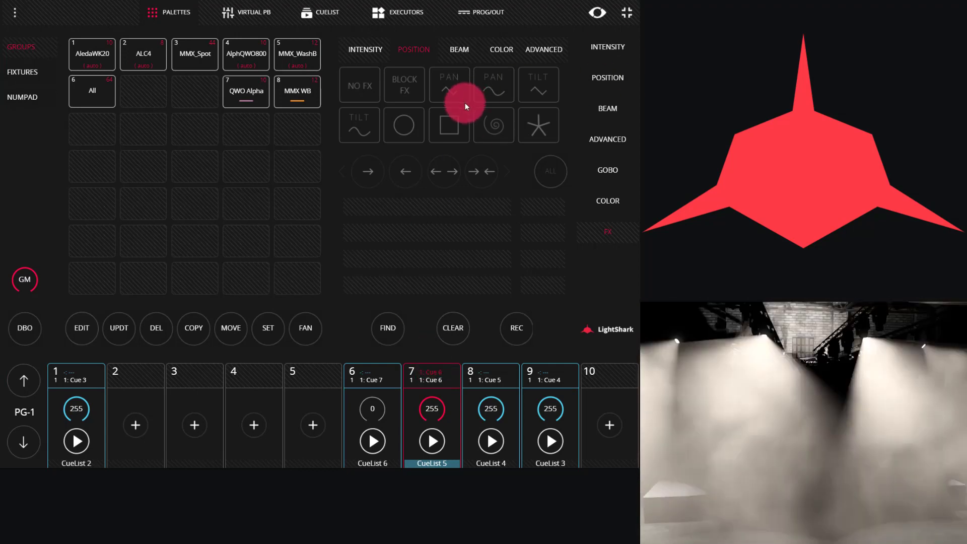
- Select MMX WB, apply a Pan position effect, and check the programmer contents
click(297, 91)
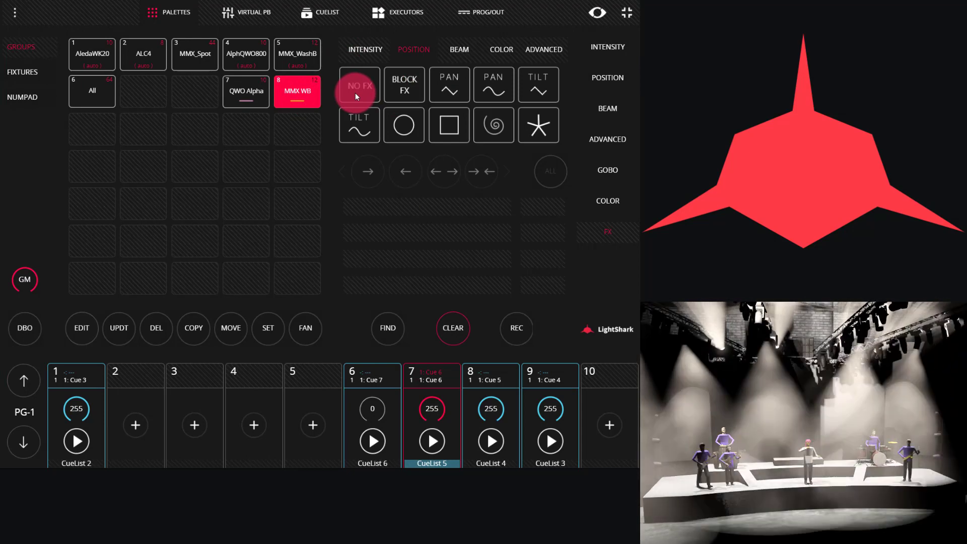
click(354, 91)
click(451, 89)
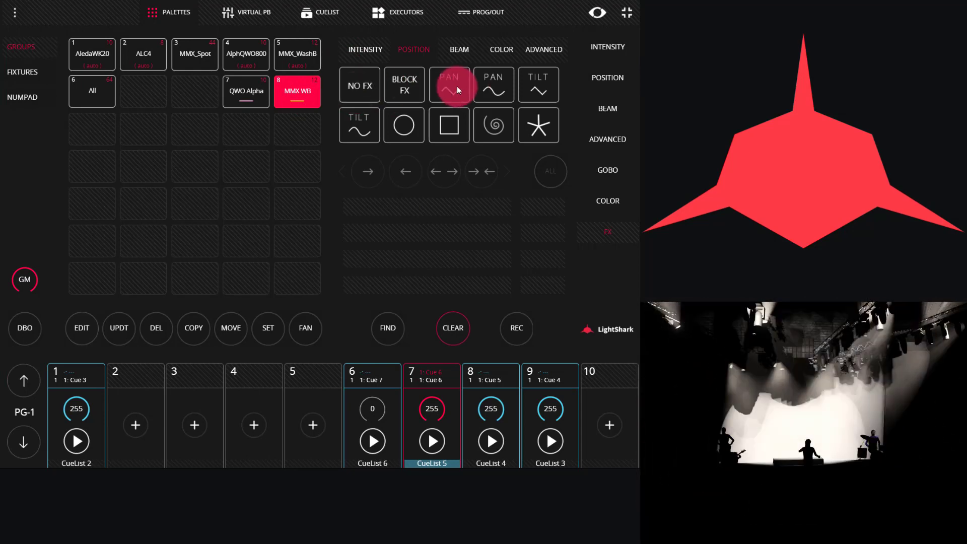
click(484, 10)
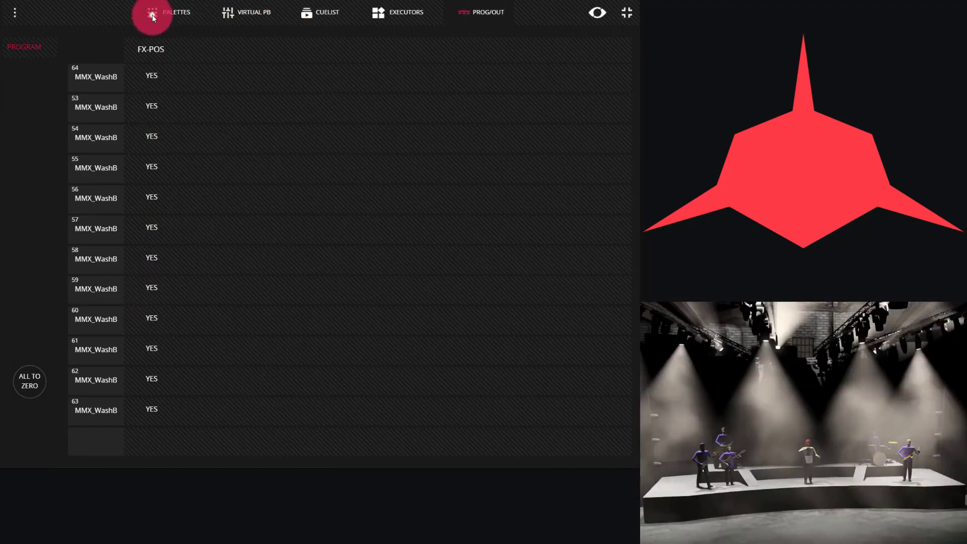
- Remove the position effect from MMX WB with No FX and recheck the programmer contents
click(152, 14)
click(366, 84)
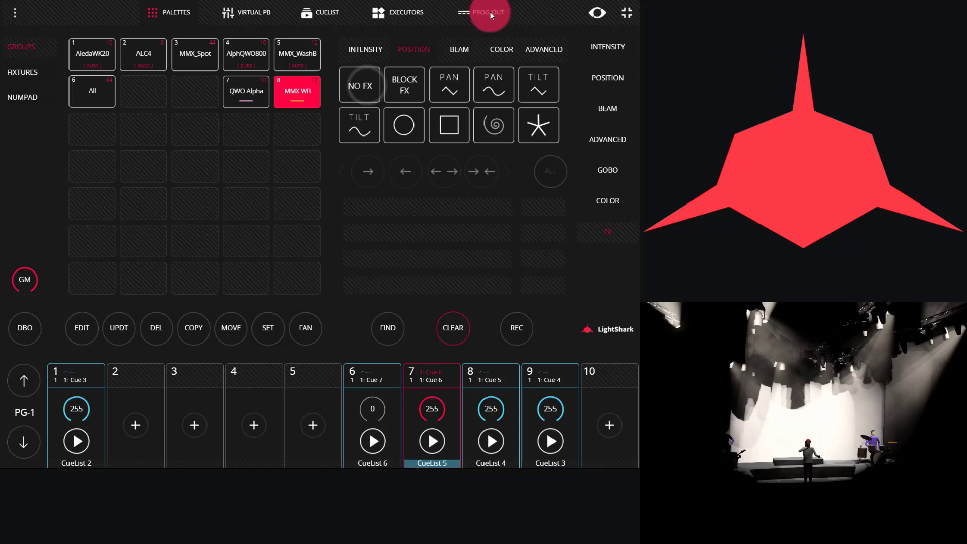
click(488, 13)
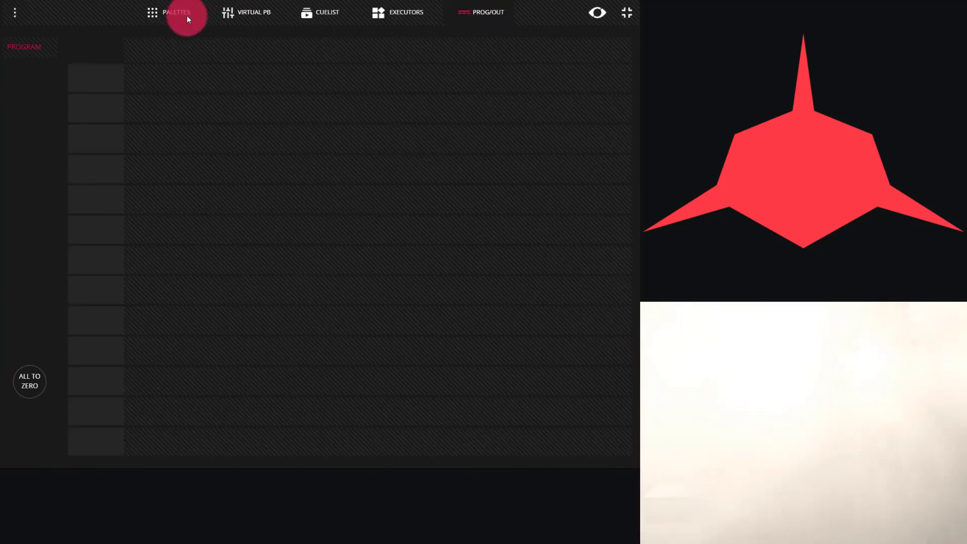
click(186, 16)
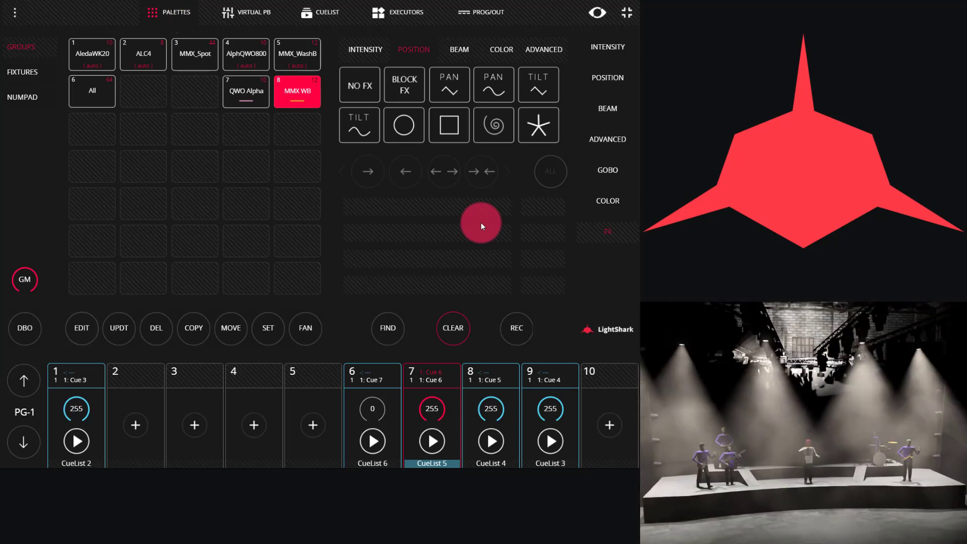
- Review the Advanced, Intensity and Beam effect options for MMX WB
click(542, 47)
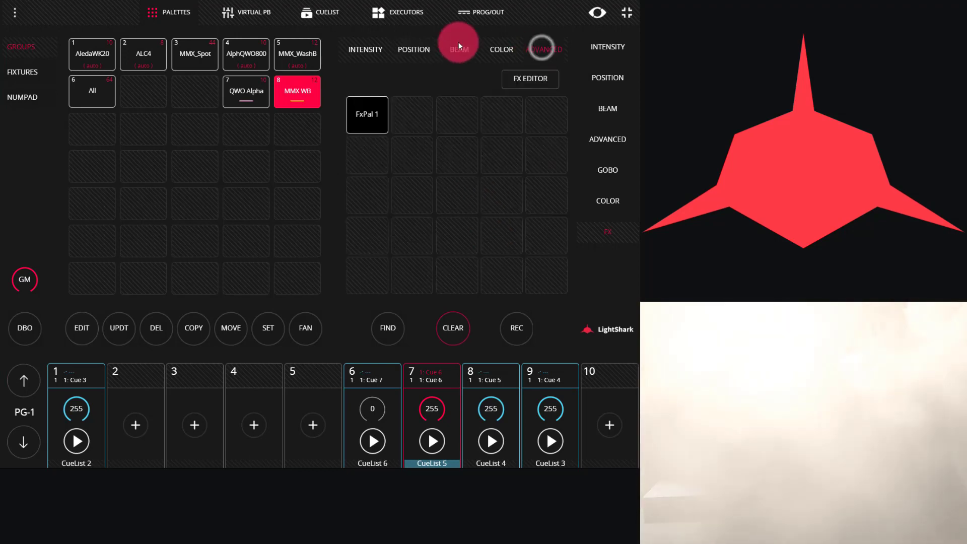
click(370, 48)
drag(415, 45, 534, 230)
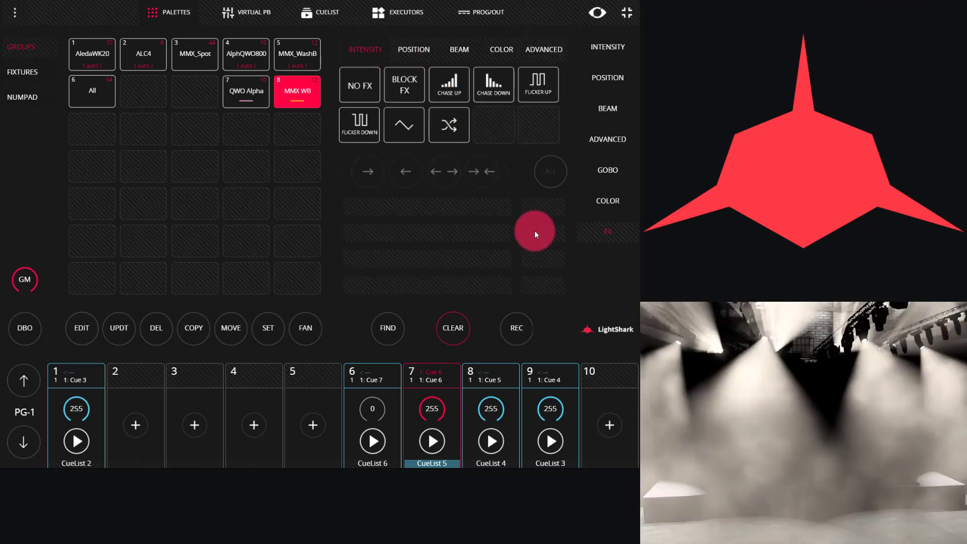
click(472, 52)
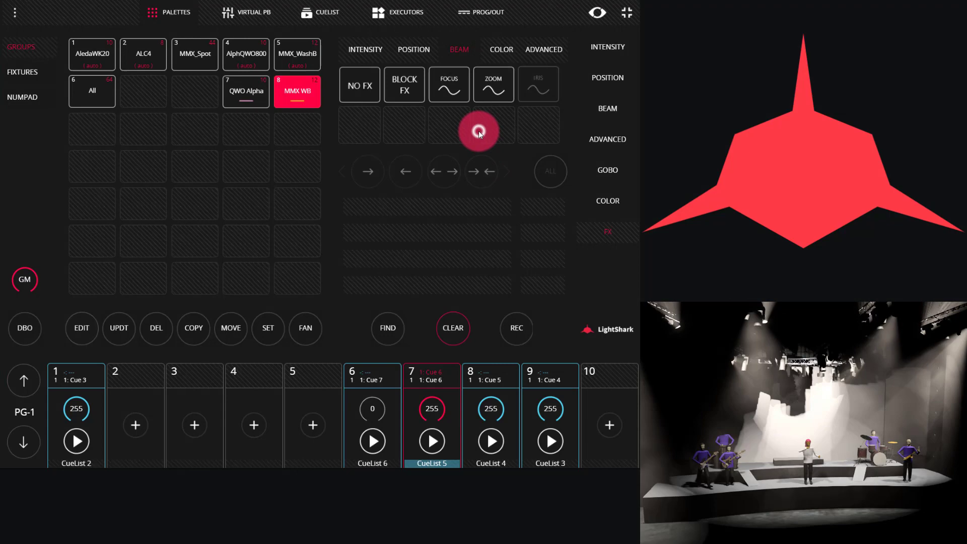